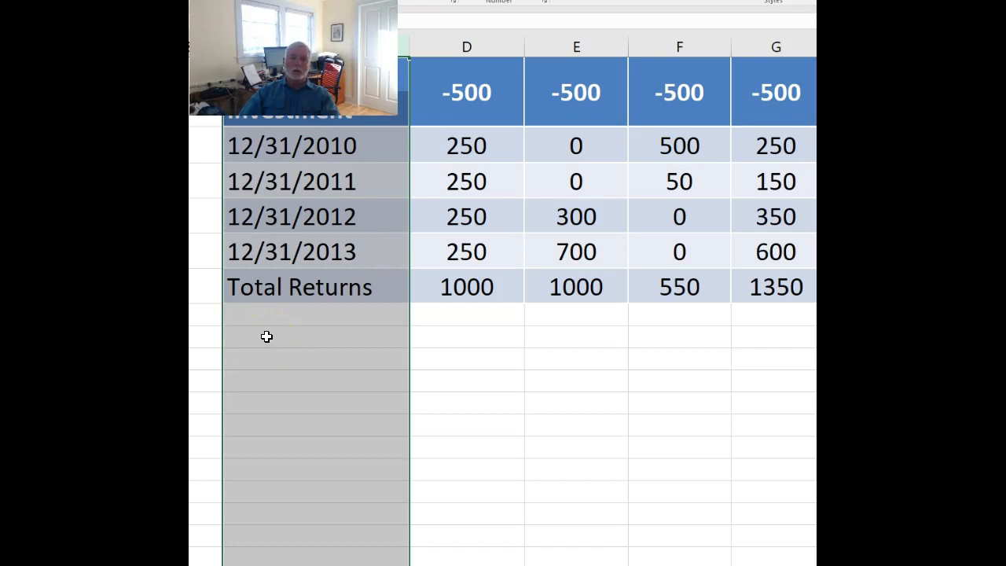
Insert the NPV function in cell D9, keeping the cash flow table visible behind its arguments dialog.
{"action": "left_click", "coordinate": [436, 340]}
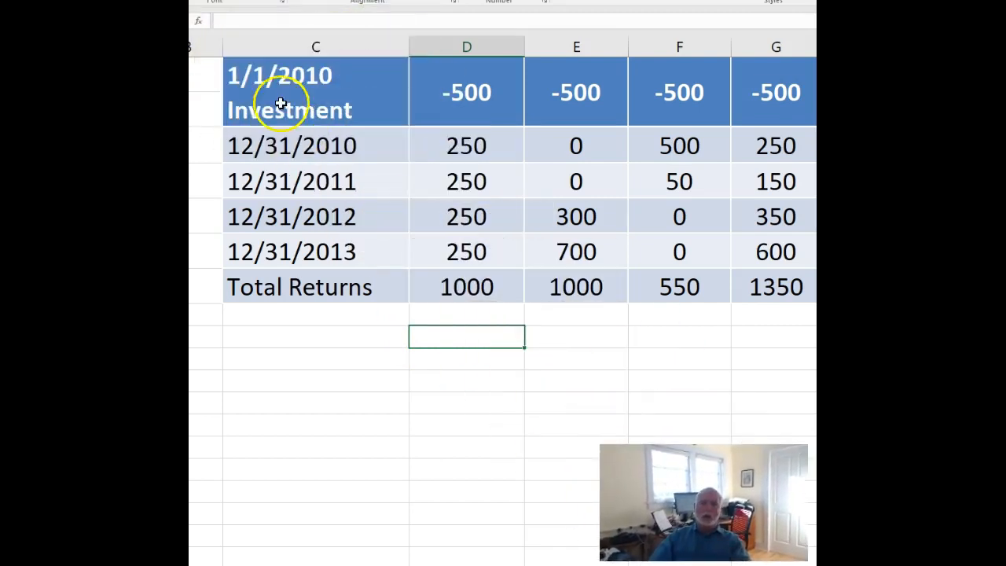
{"action": "left_click", "coordinate": [200, 22]}
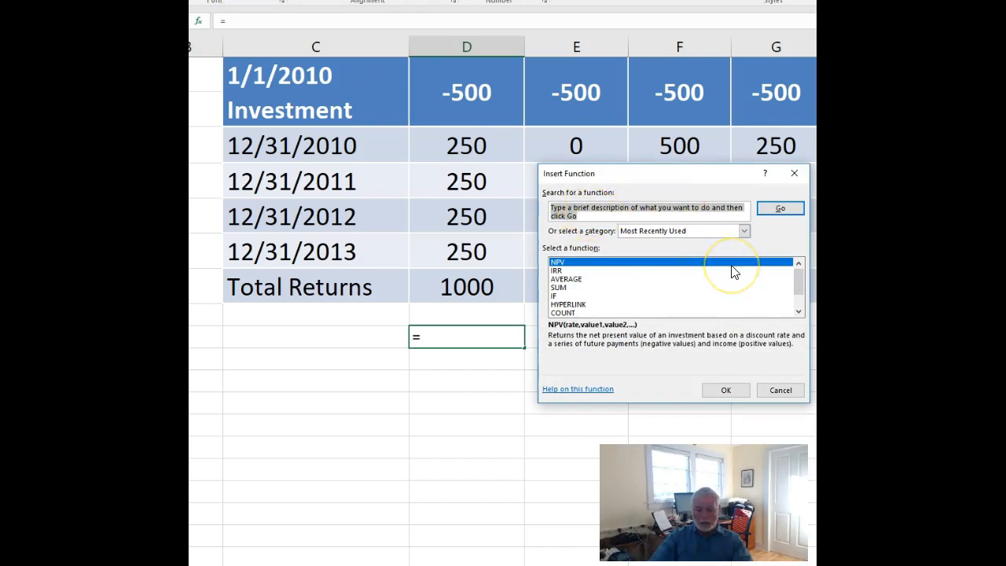
{"action": "type", "text": "NPV"}
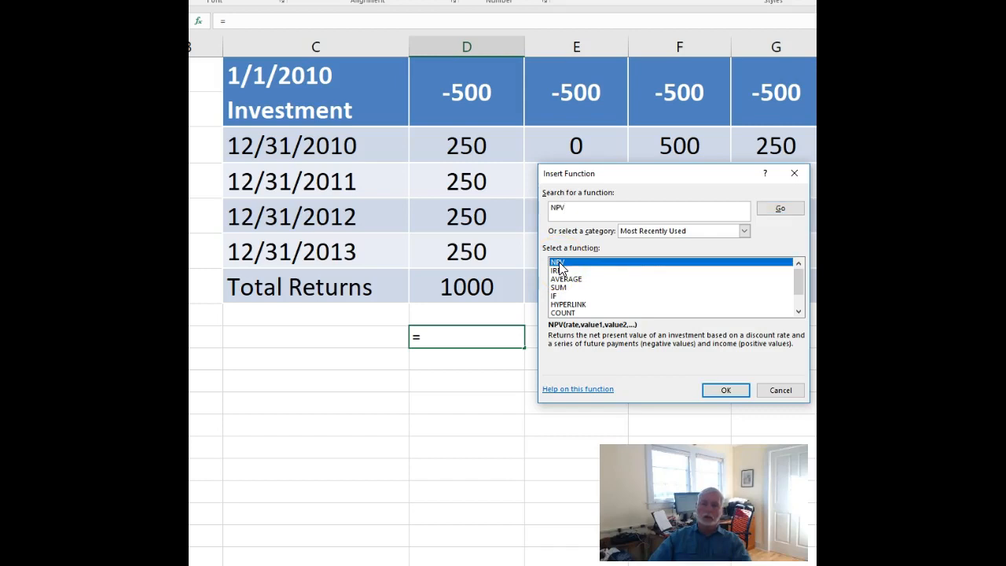
{"action": "left_click", "coordinate": [725, 390]}
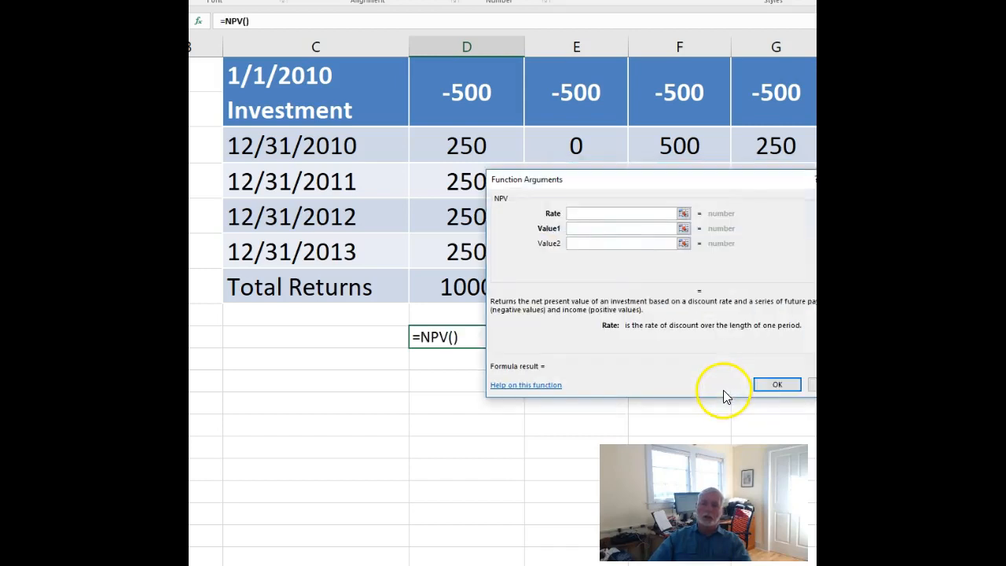
{"action": "left_click_drag", "start_coordinate": [719, 182], "coordinate": [759, 319]}
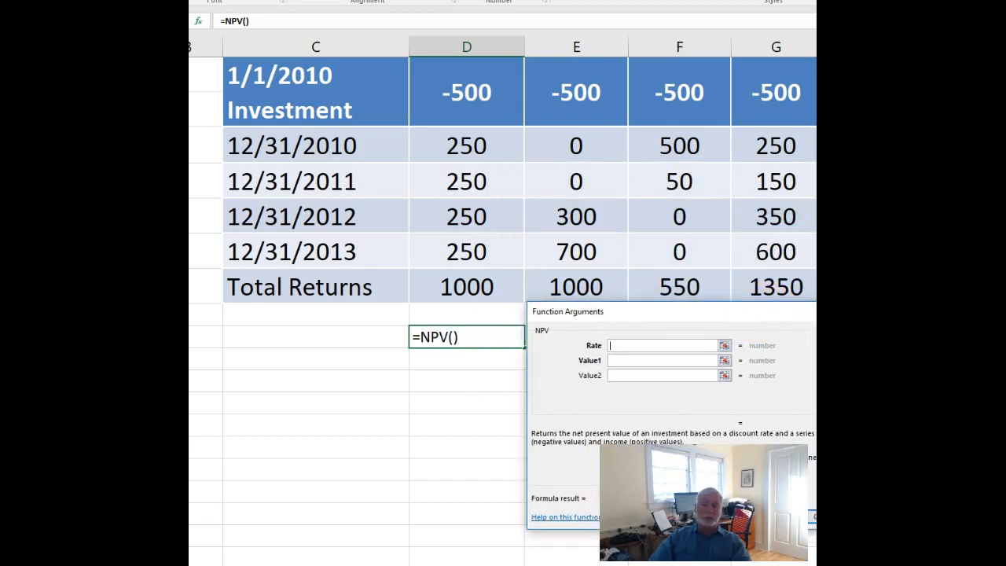
Complete the NPV formula with a rate of .06 and the cash flows in D3:D6, and fill it across to column G.
{"action": "type", "text": ".06"}
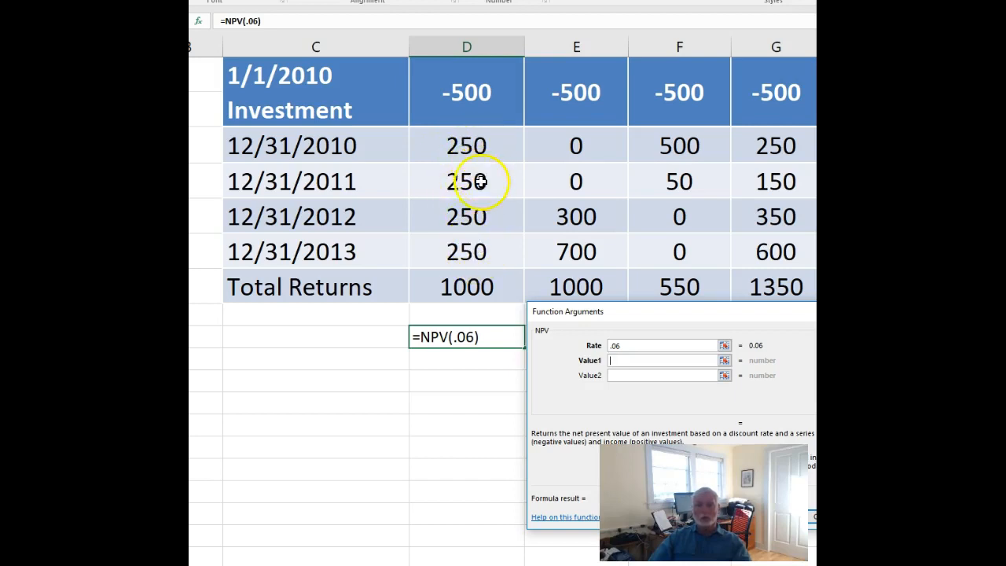
{"action": "left_click", "coordinate": [477, 144]}
{"action": "left_click", "coordinate": [477, 181]}
{"action": "left_click", "coordinate": [475, 213]}
{"action": "left_click", "coordinate": [471, 148]}
{"action": "left_click_drag", "start_coordinate": [467, 146], "coordinate": [465, 252]}
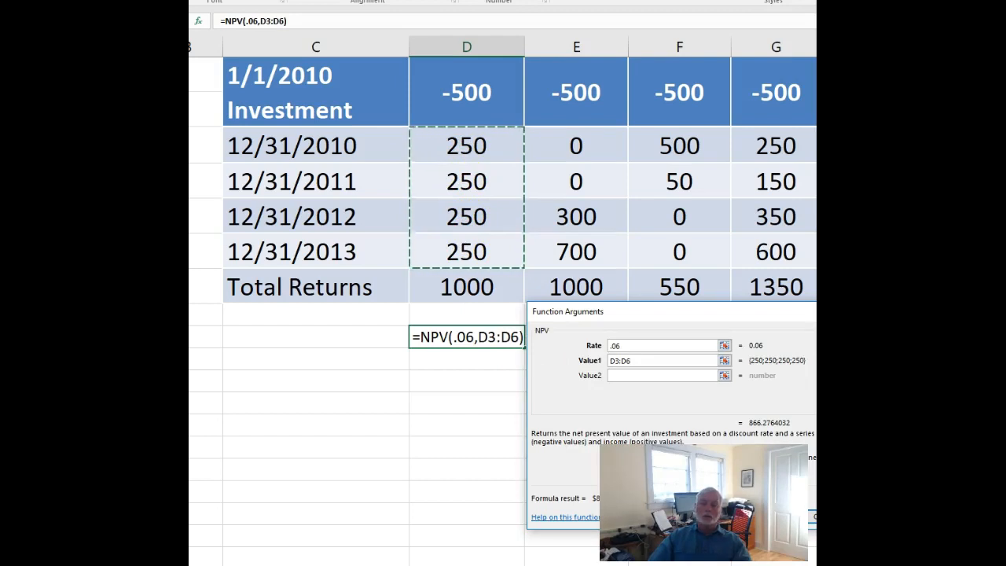
{"action": "key", "text": "Return"}
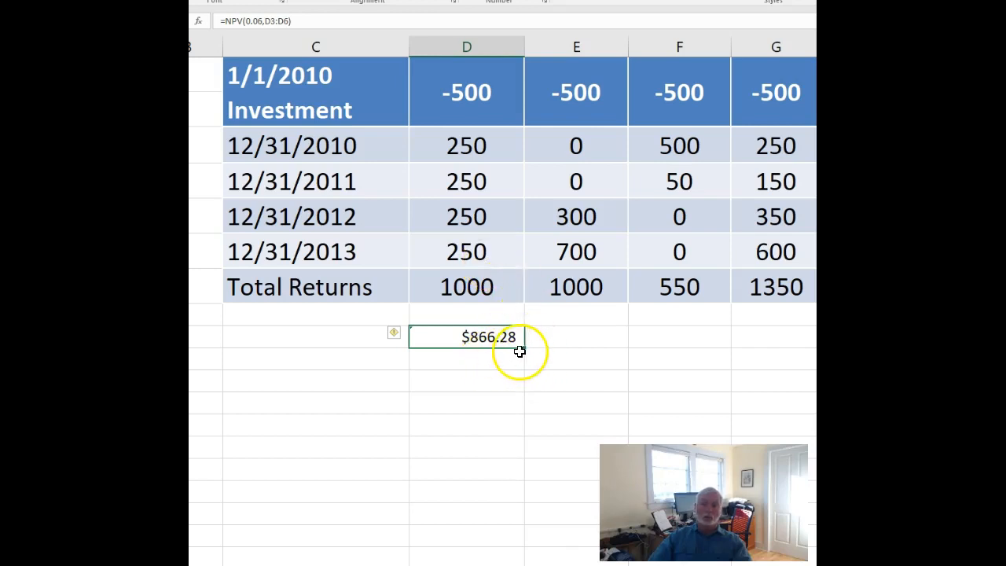
{"action": "left_click_drag", "start_coordinate": [526, 349], "coordinate": [795, 347]}
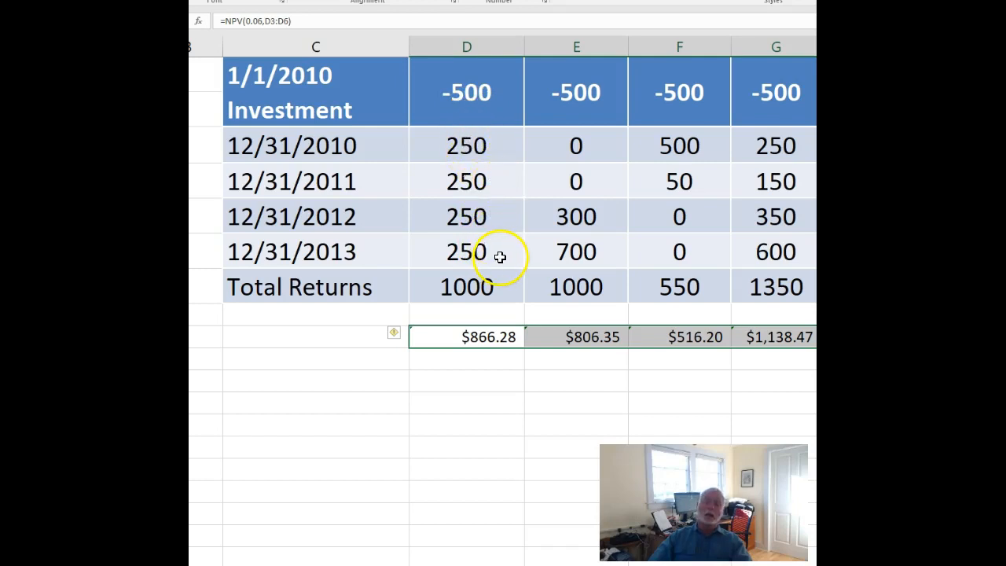
Label the row of NPV results "NPV of Cash flows" in cell C9.
{"action": "left_click", "coordinate": [255, 333]}
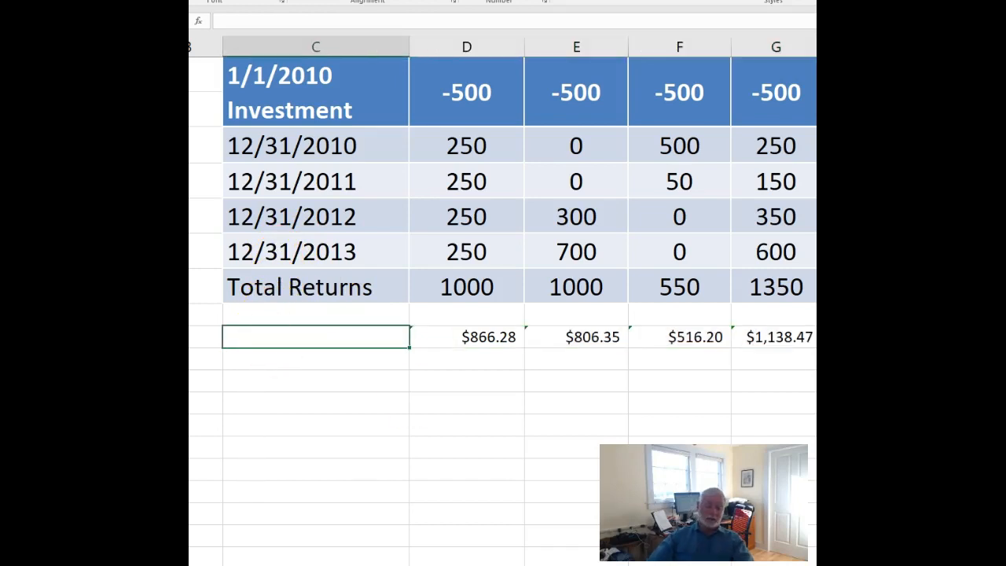
{"action": "type", "text": "N"}
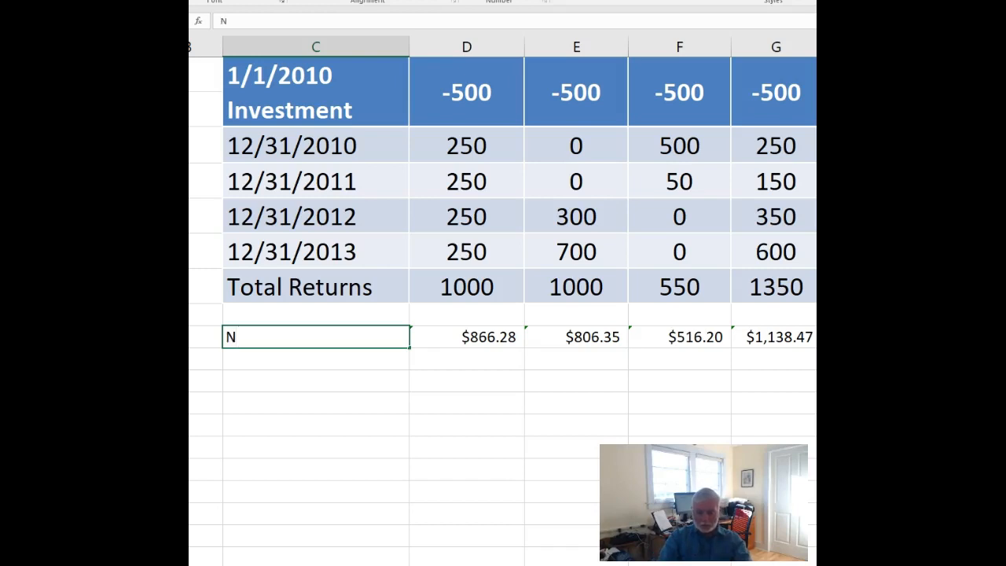
{"action": "type", "text": "PV o"}
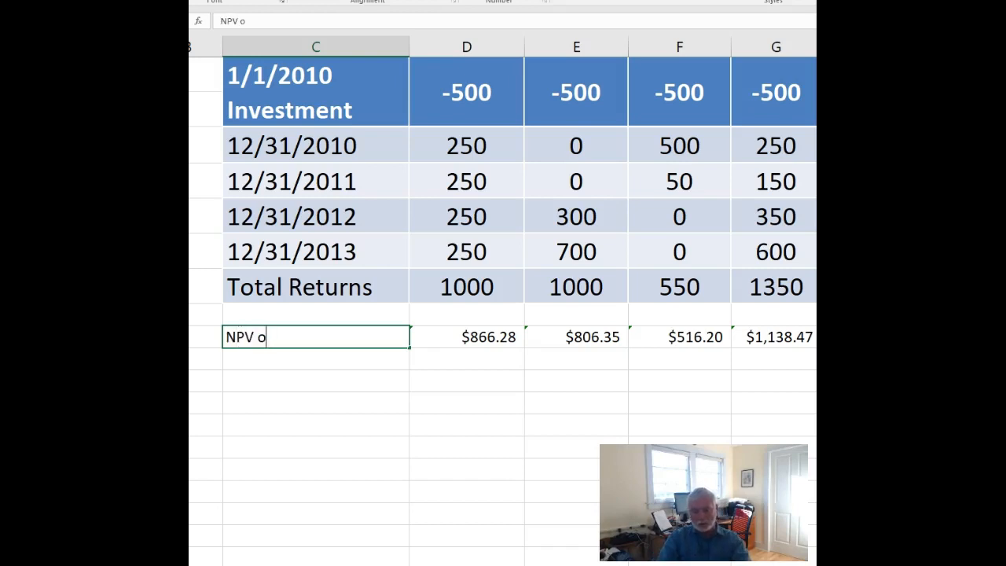
{"action": "type", "text": "f Cash flows"}
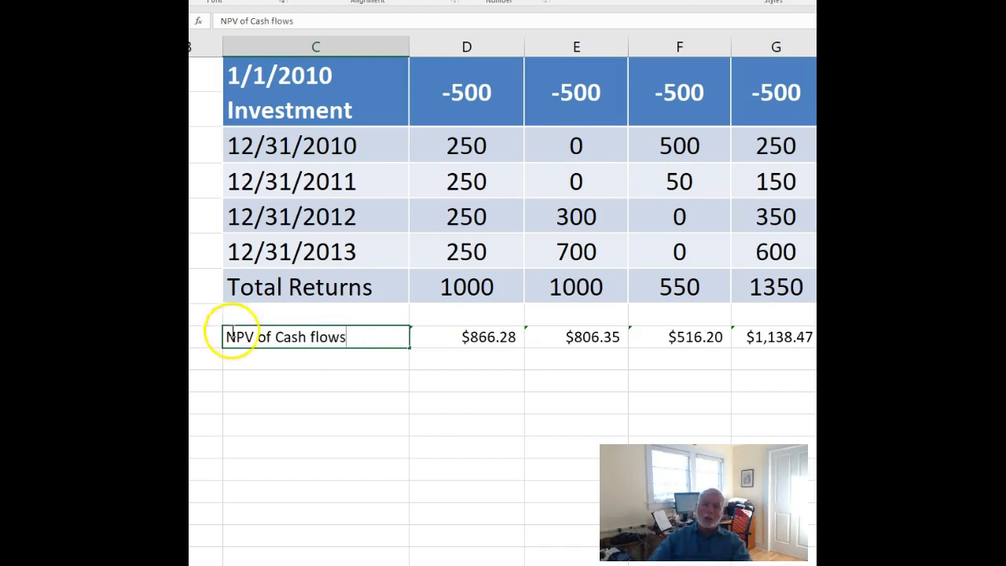
{"action": "key", "text": "Return"}
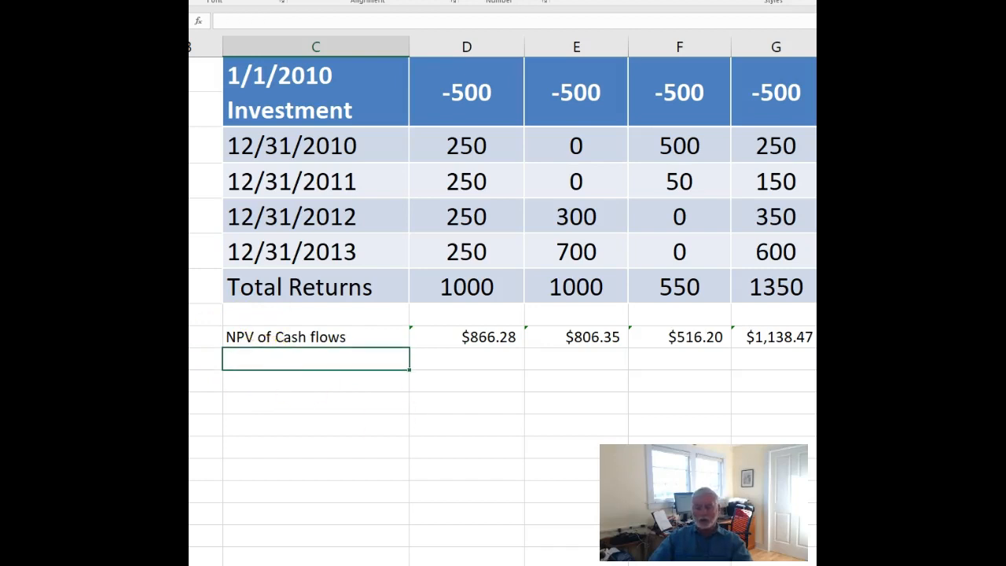
Enter the label "Value in Excess of investment" in cell C11, correcting its spelling.
{"action": "left_click", "coordinate": [274, 375]}
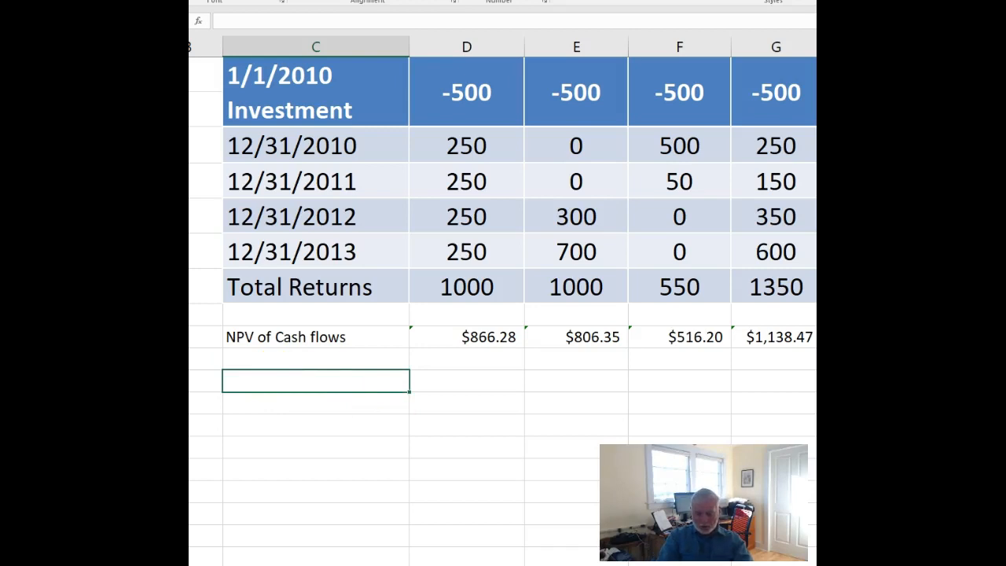
{"action": "type", "text": "V"}
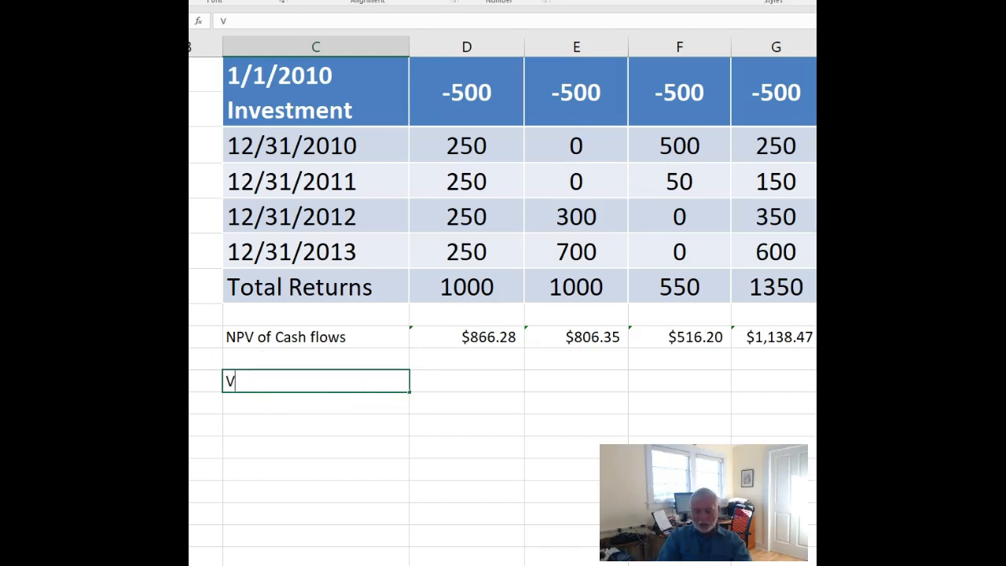
{"action": "type", "text": "aslue in "}
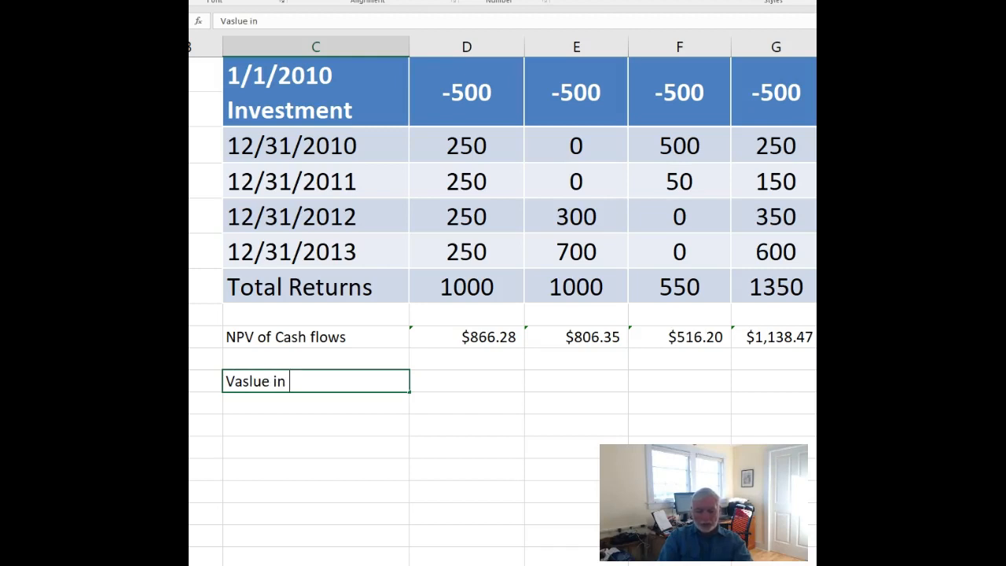
{"action": "type", "text": "Exces of i"}
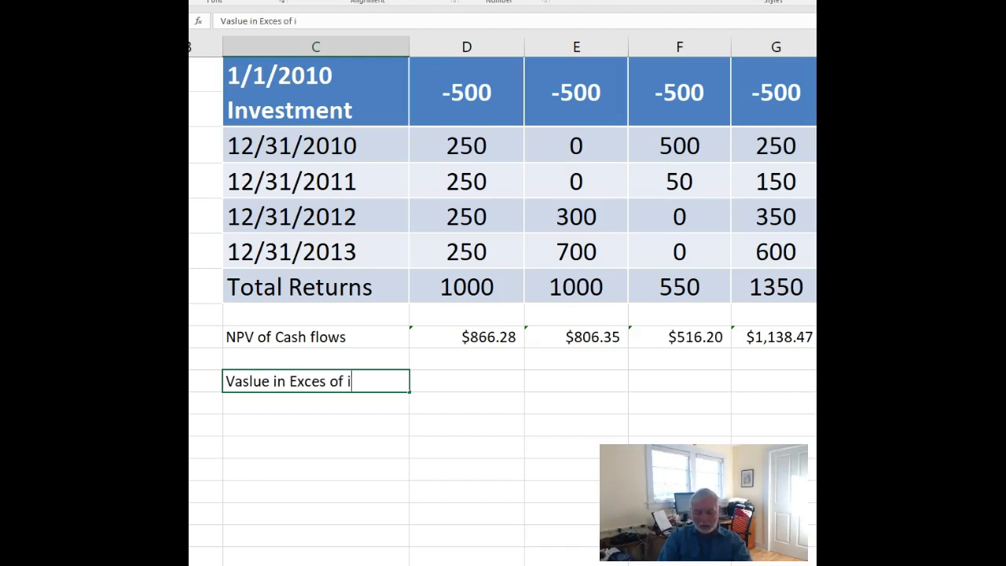
{"action": "type", "text": "nvestment"}
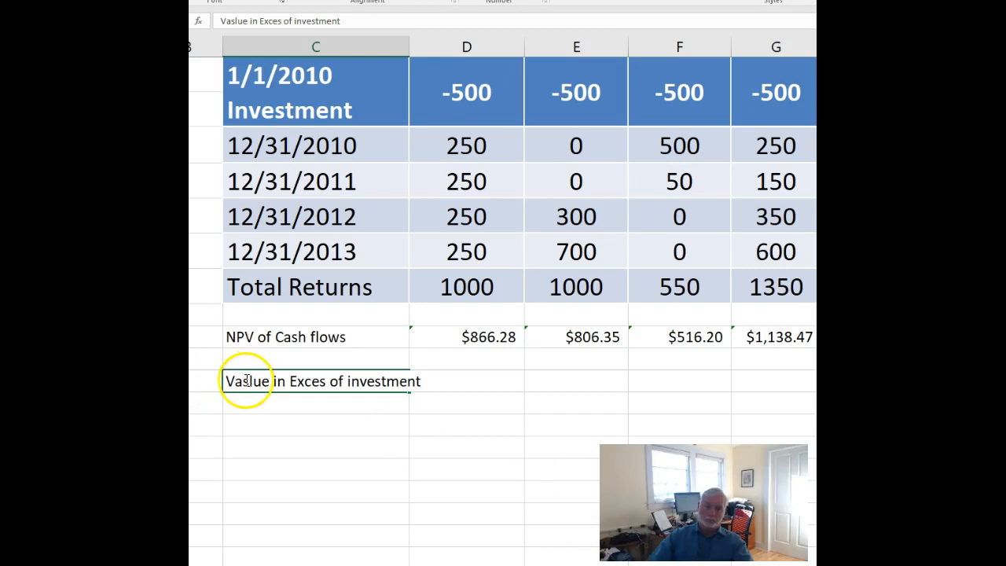
{"action": "left_click_drag", "start_coordinate": [243, 381], "coordinate": [249, 382]}
{"action": "key", "text": "BackSpace"}
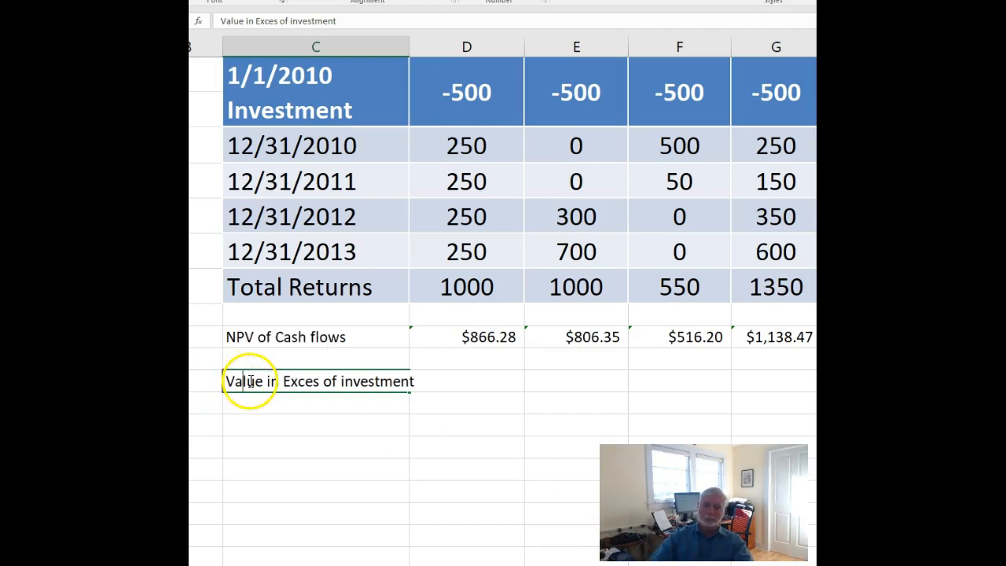
{"action": "left_click", "coordinate": [319, 381]}
{"action": "type", "text": "s"}
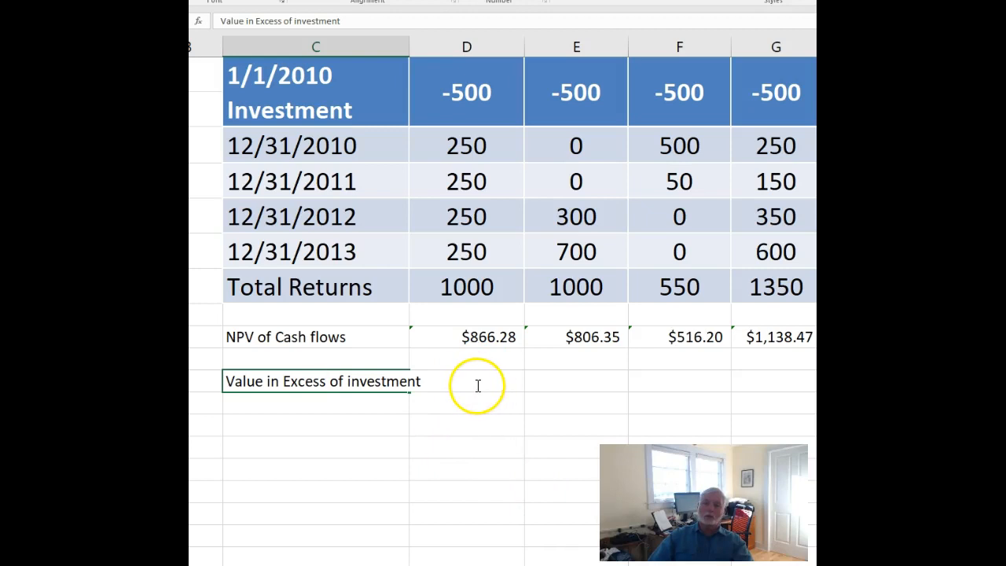
{"action": "left_click", "coordinate": [452, 431]}
{"action": "left_click", "coordinate": [486, 380]}
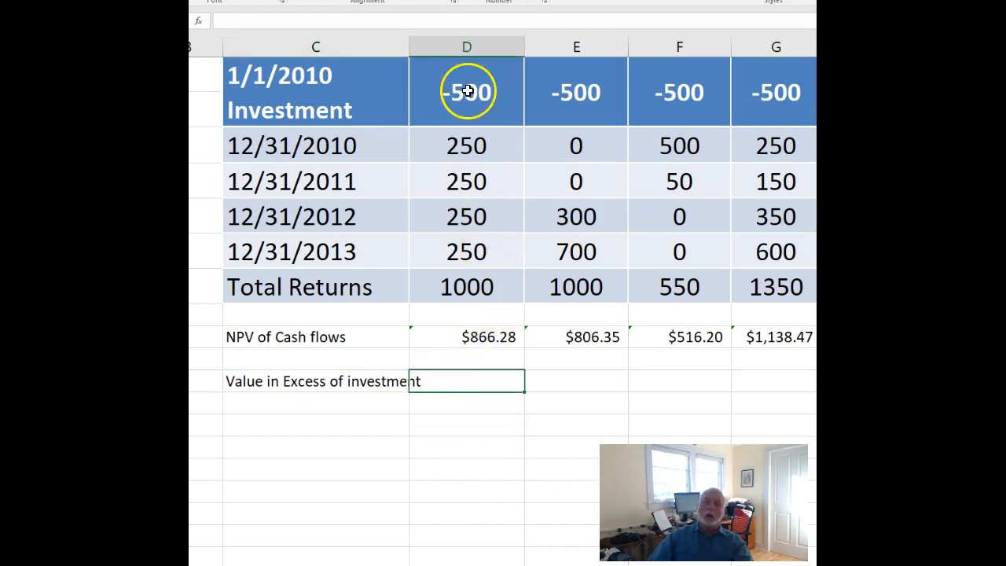
{"action": "left_click", "coordinate": [481, 337]}
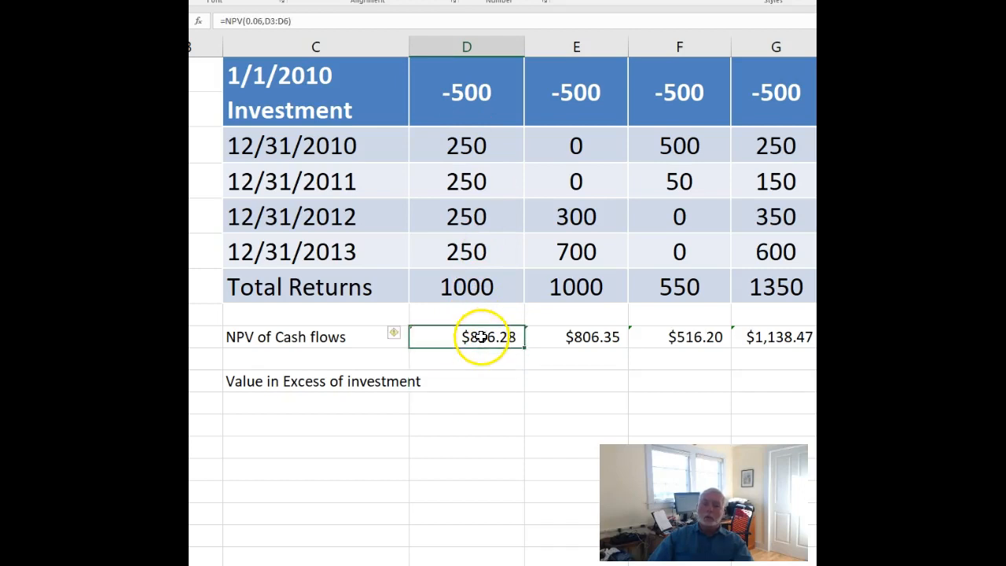
{"action": "type", "text": "+"}
{"action": "left_click", "coordinate": [462, 95]}
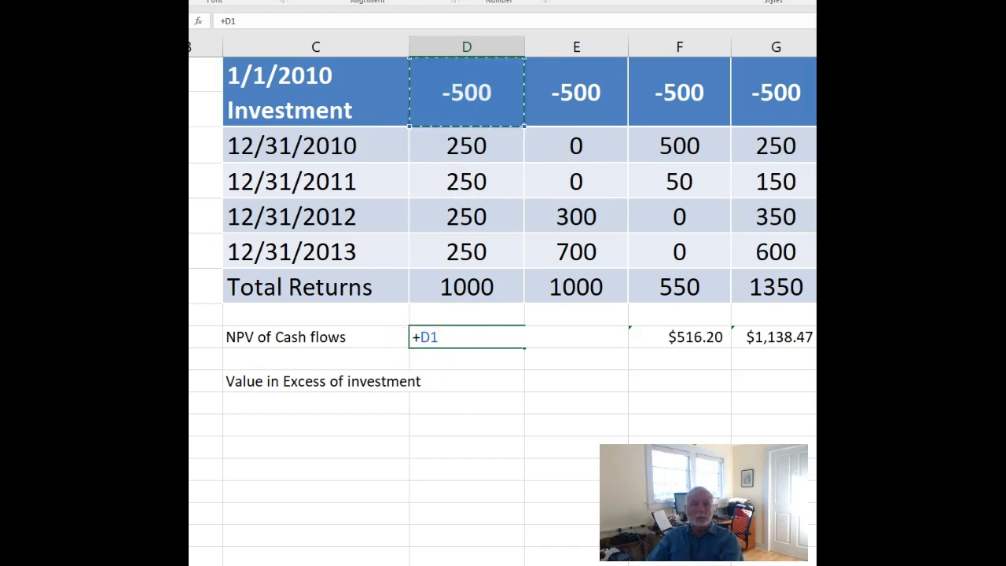
{"action": "key", "text": "BackSpace"}
{"action": "key", "text": "BackSpace"}
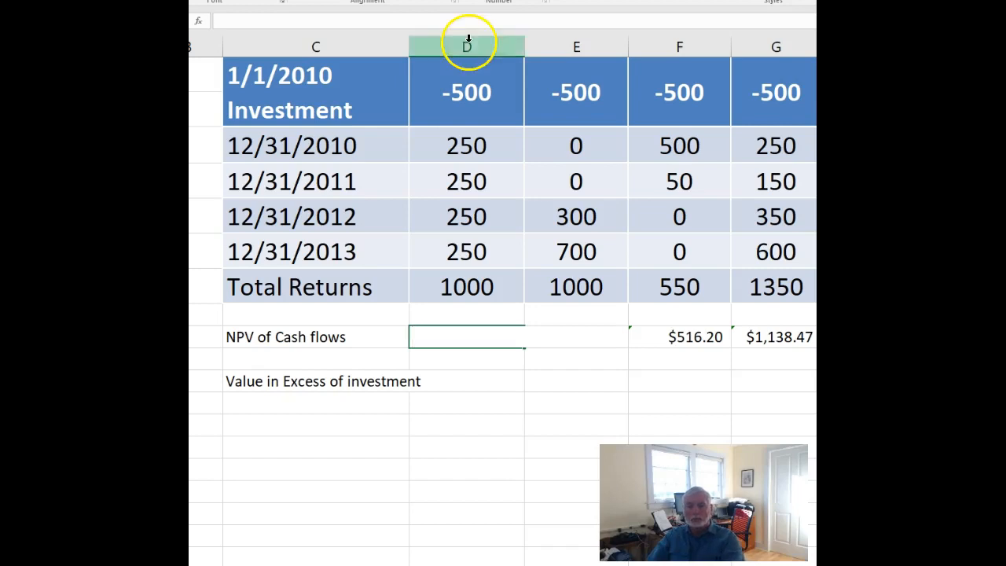
{"action": "left_click", "coordinate": [527, 457]}
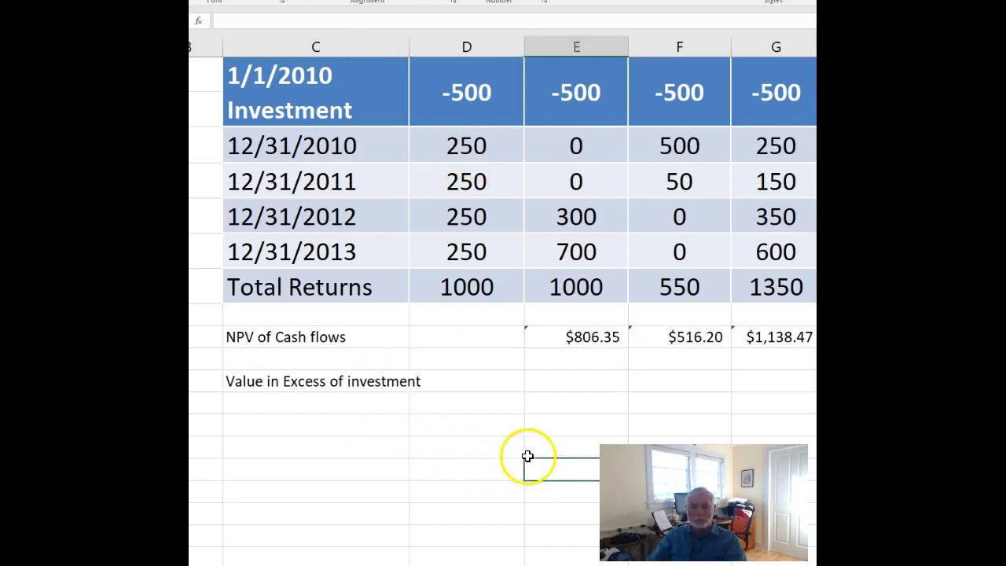
Copy the NPV formula from cell E9 into the empty cell D9.
{"action": "left_click", "coordinate": [534, 337]}
{"action": "right_click", "coordinate": [558, 338]}
{"action": "left_click", "coordinate": [588, 361]}
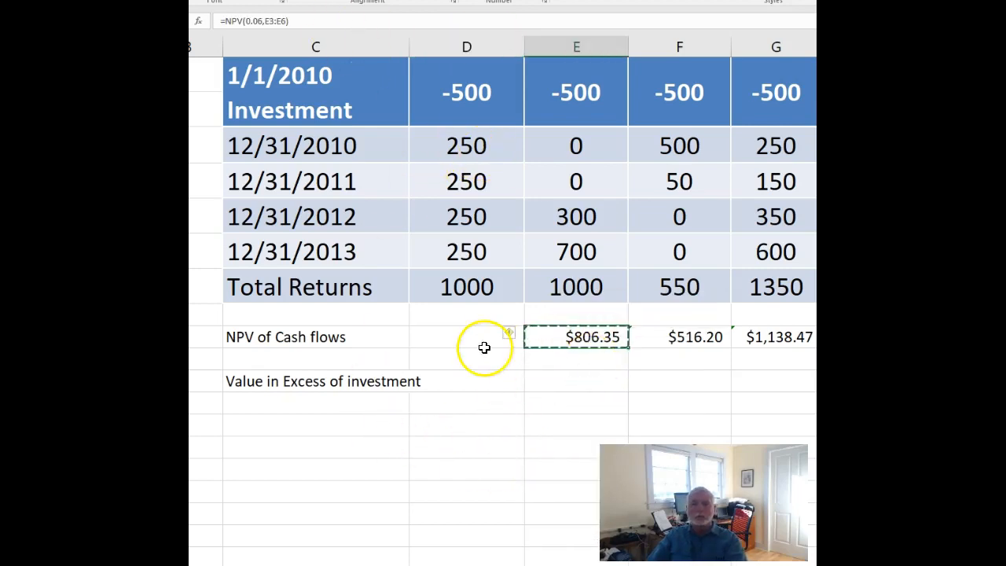
{"action": "left_click", "coordinate": [476, 335]}
{"action": "right_click", "coordinate": [475, 336]}
{"action": "left_click", "coordinate": [502, 390]}
{"action": "left_click", "coordinate": [492, 408]}
Calculate the value in excess of investment in D11 with =D9+D1, and fill the formula across to column G.
{"action": "left_click", "coordinate": [480, 389]}
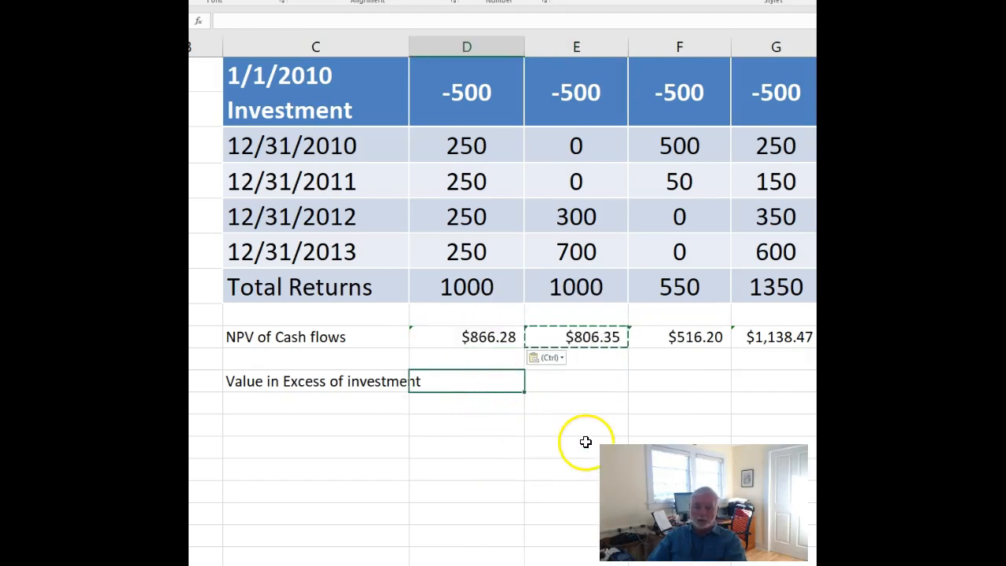
{"action": "type", "text": "="}
{"action": "left_click", "coordinate": [492, 340]}
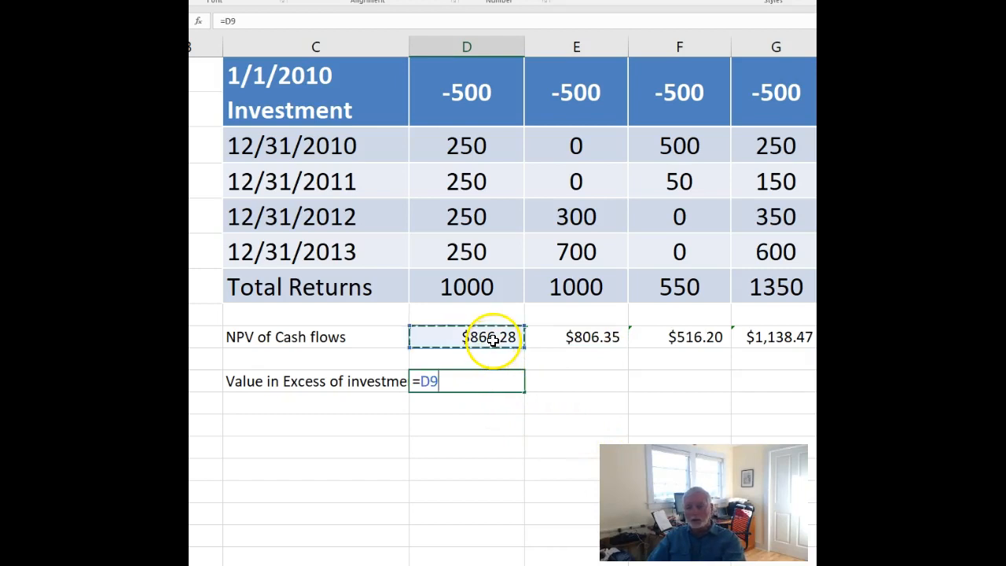
{"action": "type", "text": "+"}
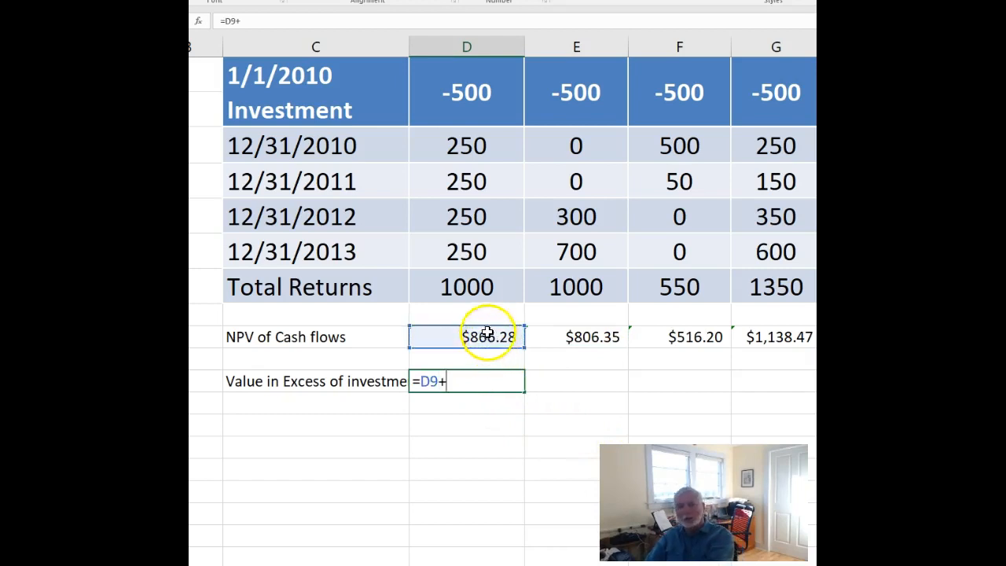
{"action": "left_click", "coordinate": [466, 97]}
{"action": "key", "text": "Return"}
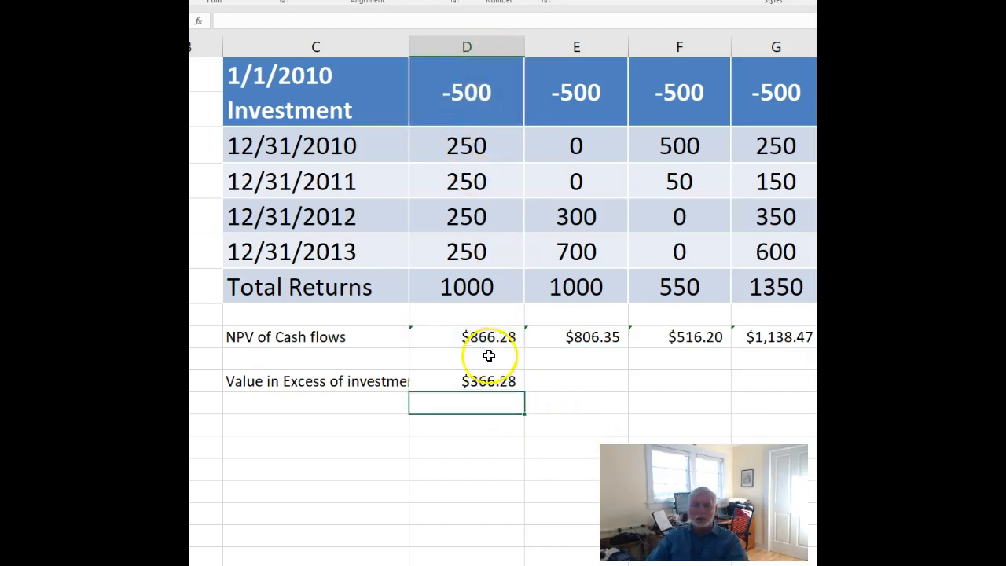
{"action": "left_click", "coordinate": [497, 383]}
{"action": "left_click_drag", "start_coordinate": [563, 398], "coordinate": [782, 393]}
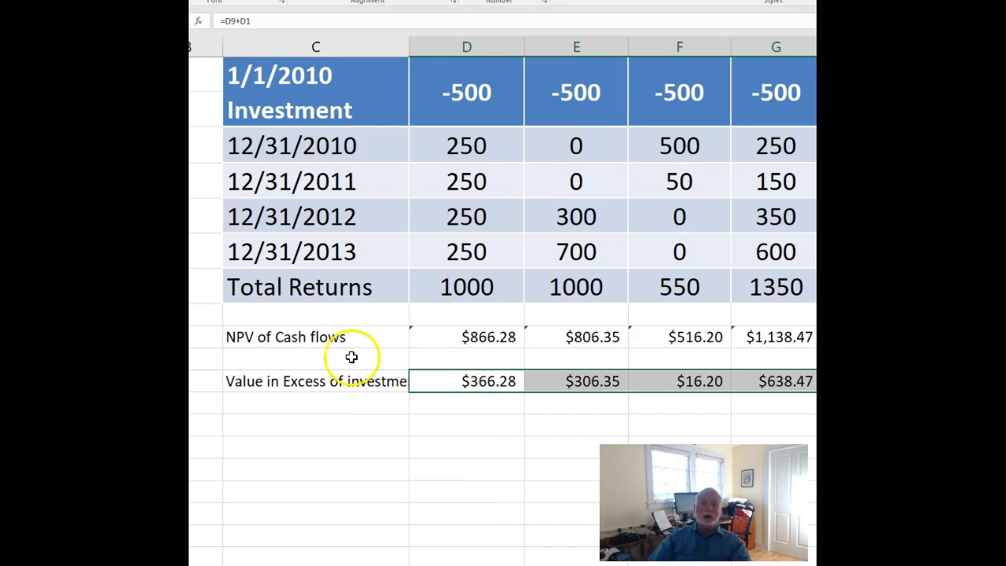
Extend the label in cell C9 to read "NPV of Cash flows (6% hurdle)".
{"action": "left_click", "coordinate": [261, 334]}
{"action": "left_click", "coordinate": [295, 20]}
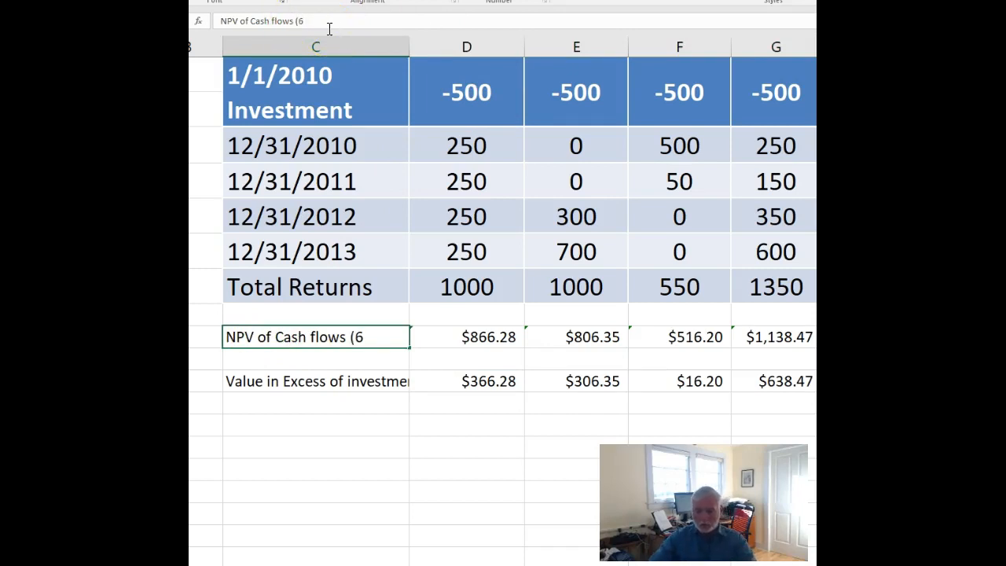
{"action": "type", "text": "(6% hur"}
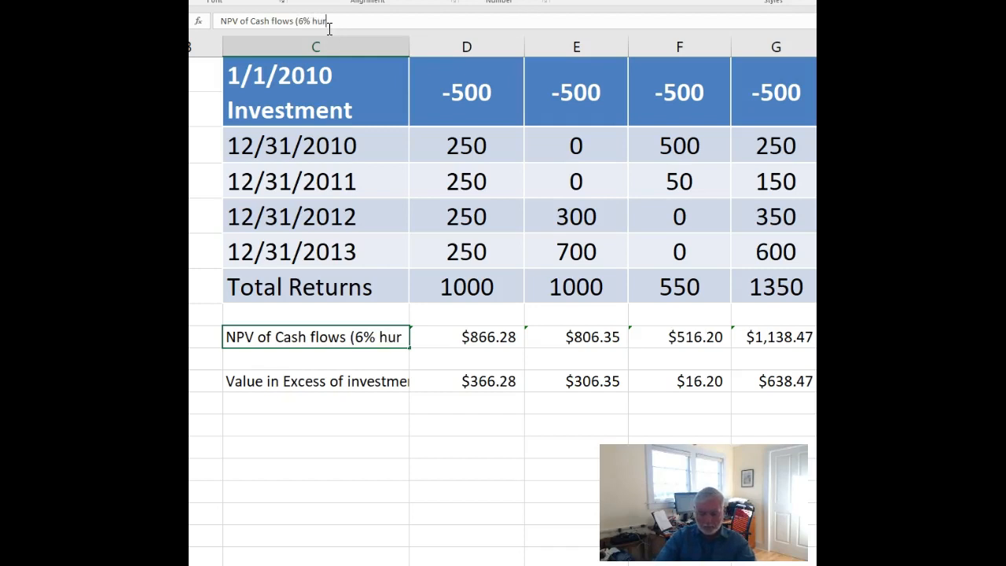
{"action": "type", "text": "dle"}
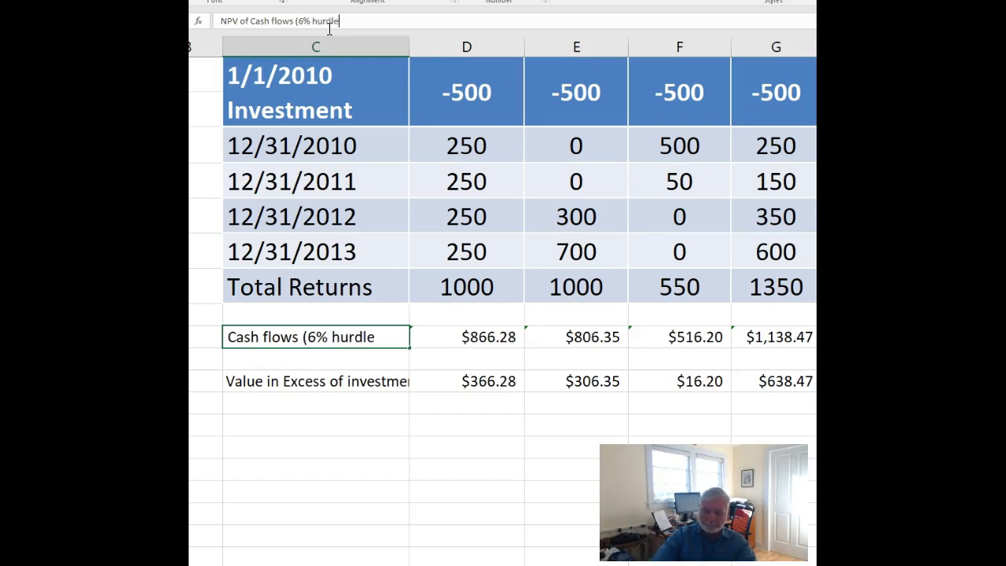
Widen column C so the full labels in C9 and C11 fit.
{"action": "left_click", "coordinate": [352, 447]}
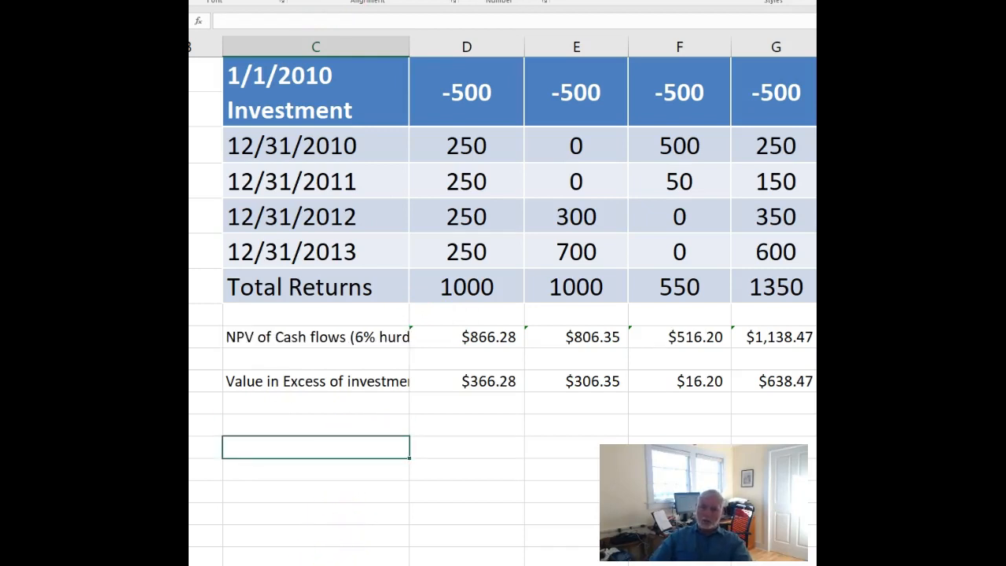
{"action": "left_click_drag", "start_coordinate": [409, 47], "coordinate": [427, 46]}
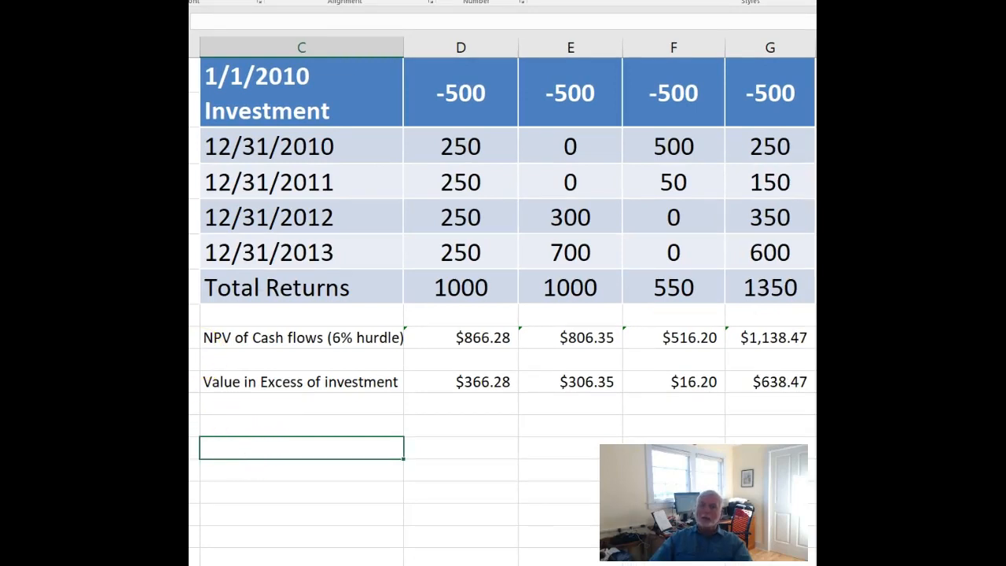
{"action": "left_click", "coordinate": [247, 428]}
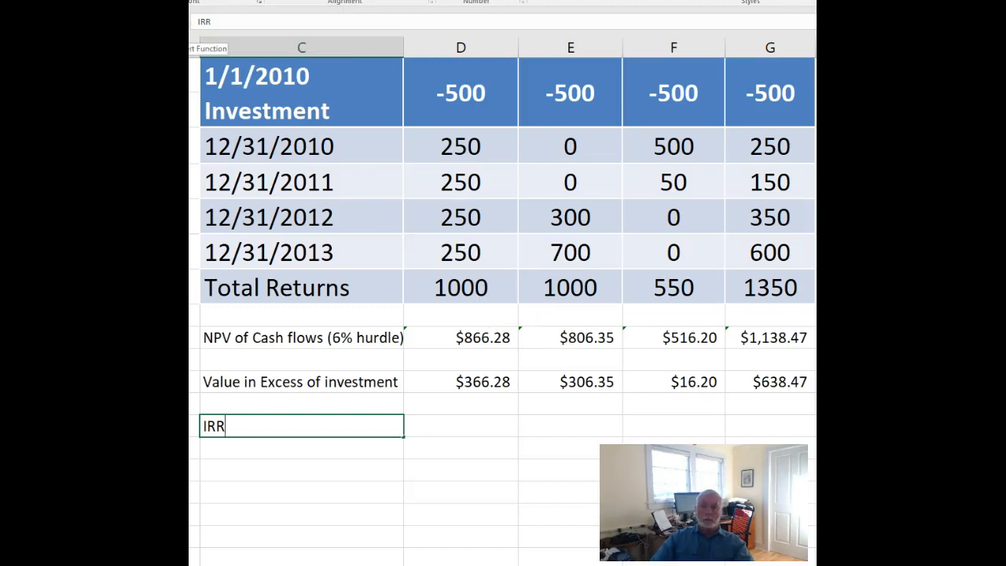
{"action": "left_click_drag", "start_coordinate": [203, 23], "coordinate": [197, 23]}
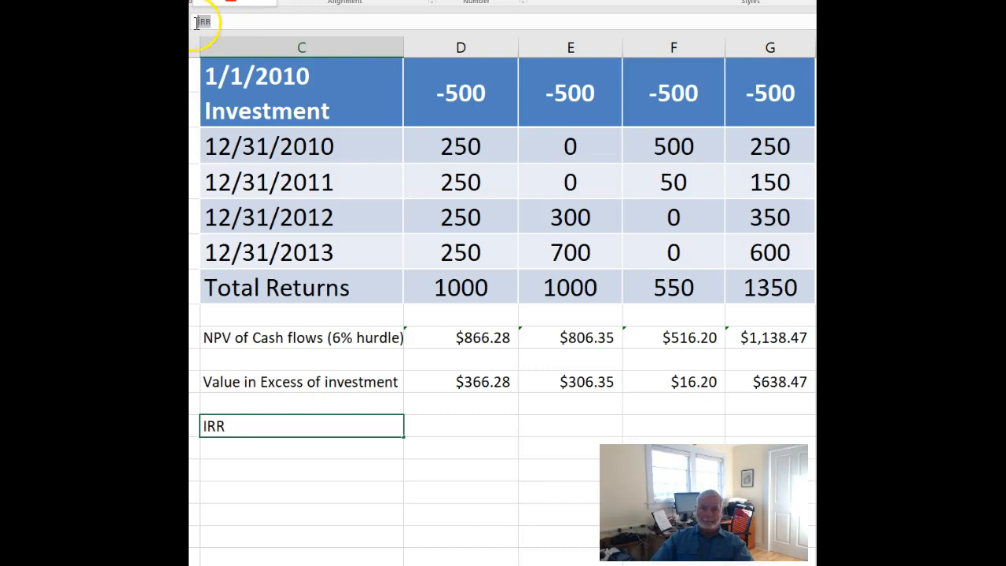
{"action": "key", "text": "BackSpace"}
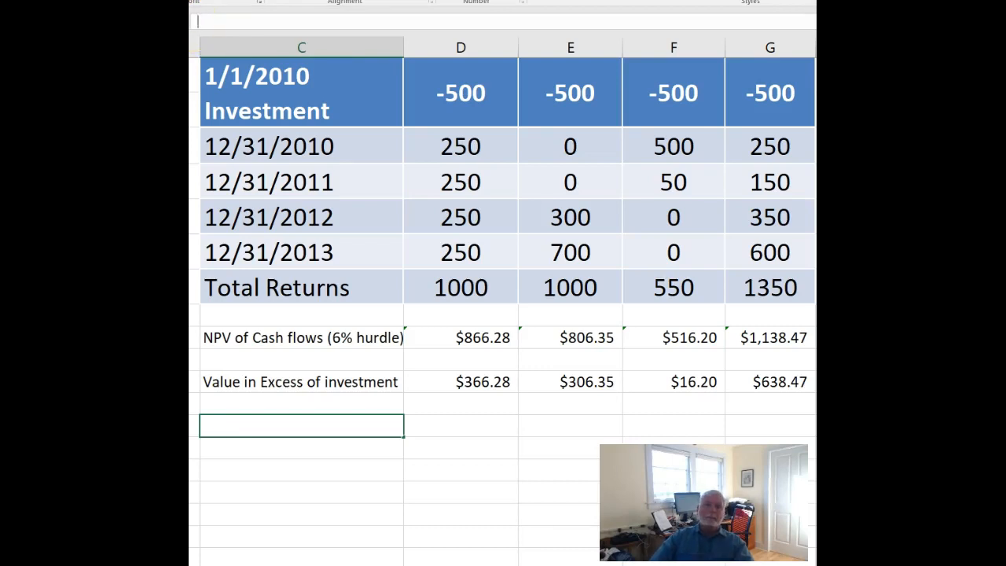
Insert an IRR function in cell C13 covering the first investment's cash flows, D1:D6.
{"action": "key", "text": "shift+F3"}
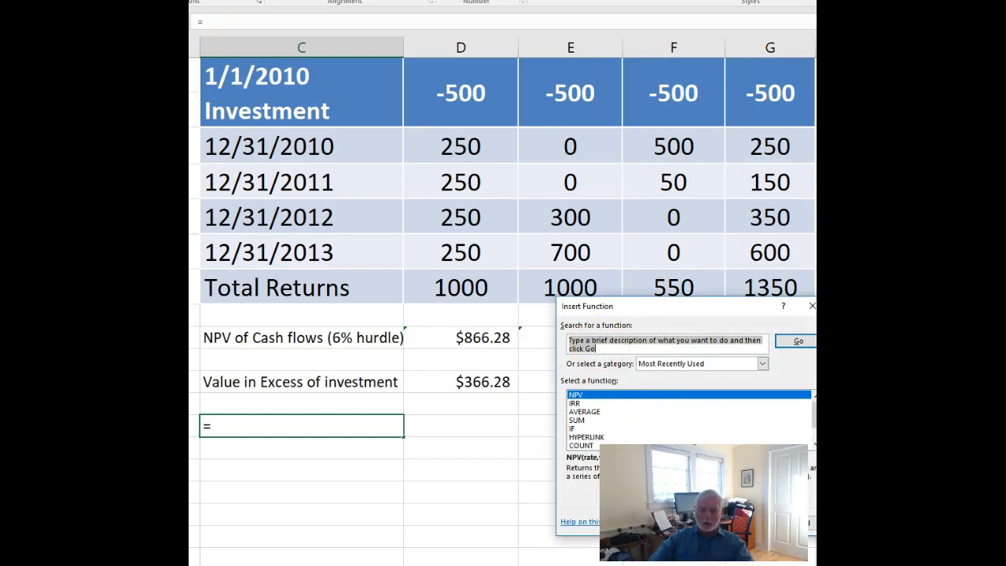
{"action": "type", "text": "i"}
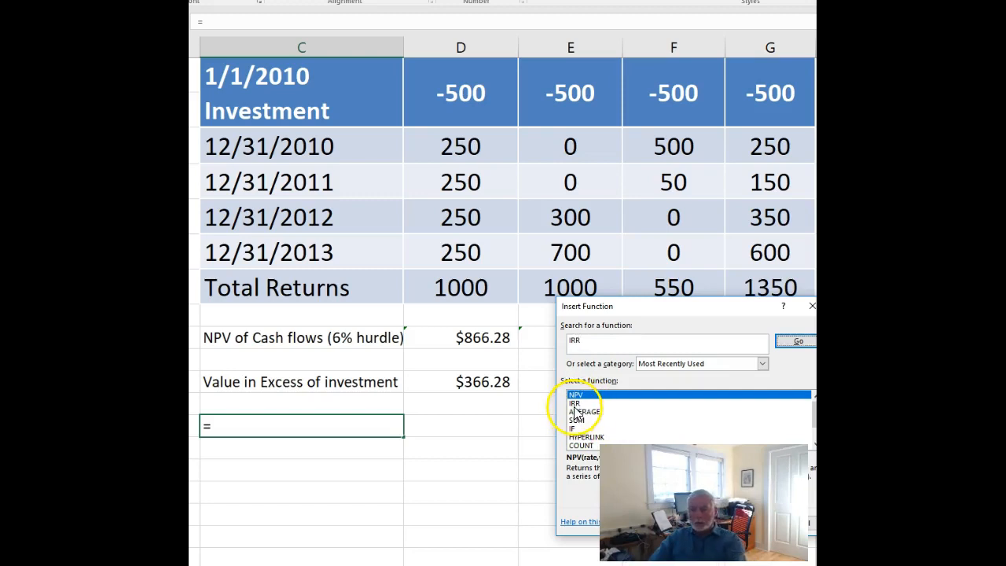
{"action": "key", "text": "Return"}
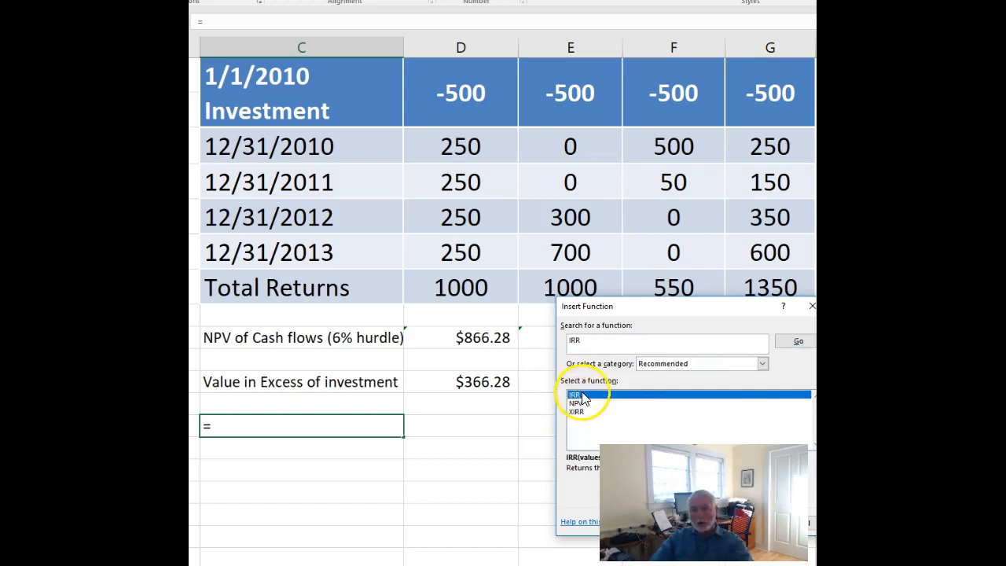
{"action": "double_click", "coordinate": [574, 397]}
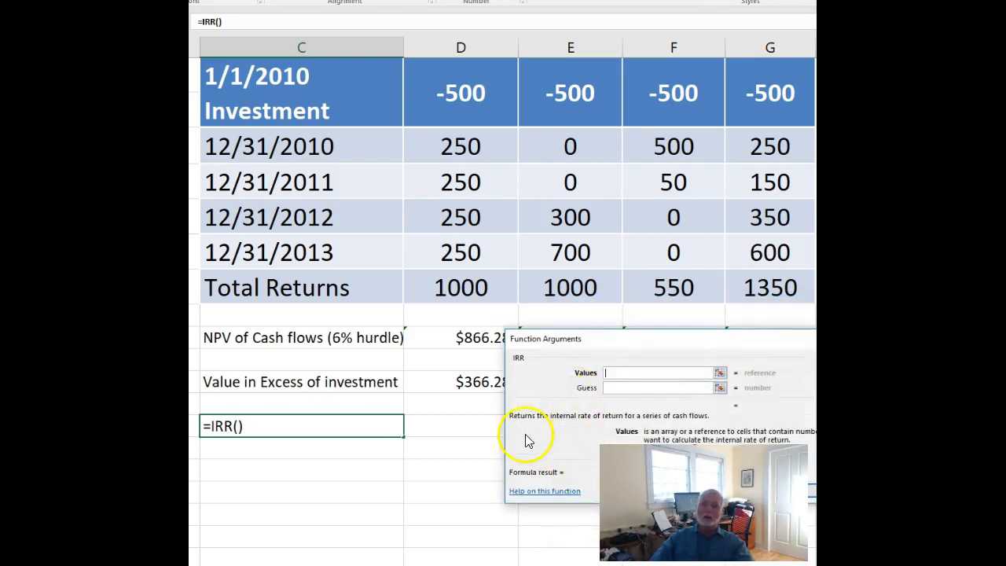
{"action": "left_click_drag", "start_coordinate": [645, 342], "coordinate": [486, 380]}
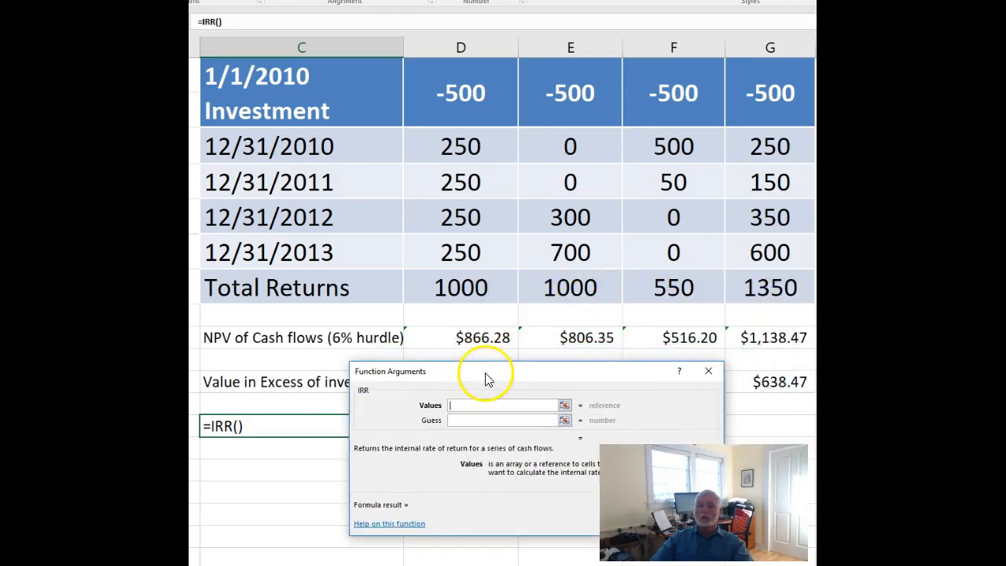
{"action": "left_click", "coordinate": [457, 92]}
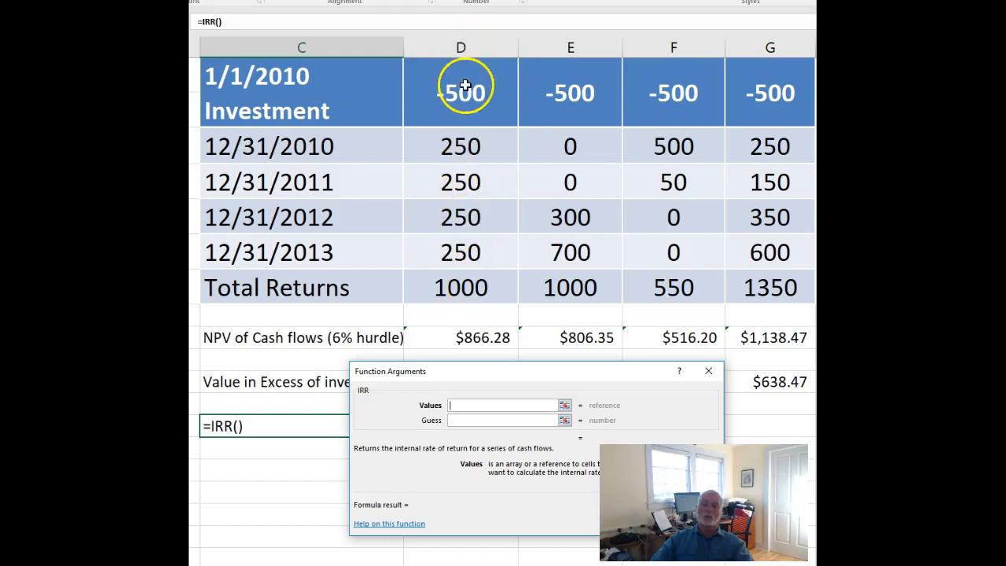
{"action": "left_click_drag", "start_coordinate": [463, 94], "coordinate": [462, 252]}
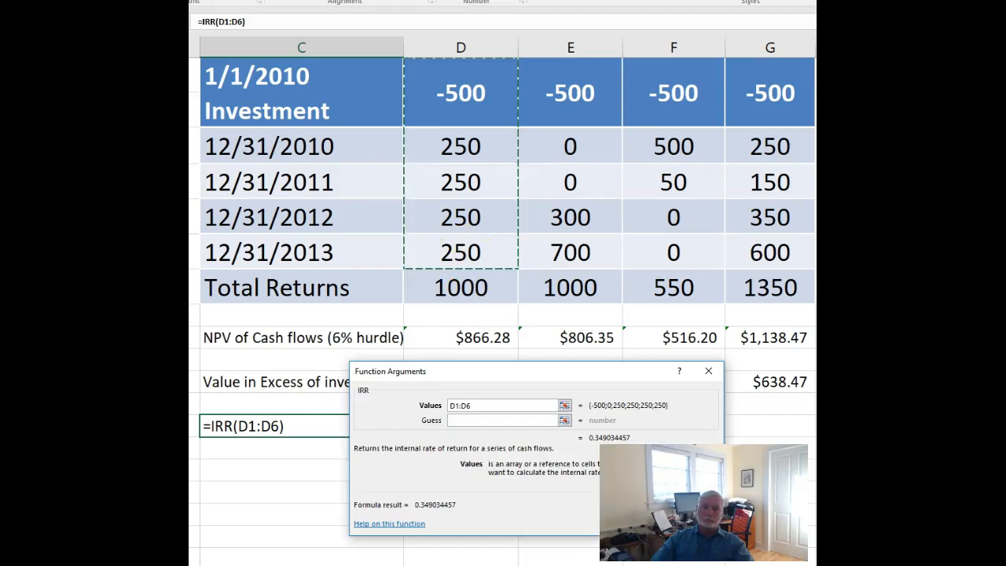
{"action": "left_click_drag", "start_coordinate": [645, 377], "coordinate": [628, 149]}
{"action": "left_click", "coordinate": [632, 295]}
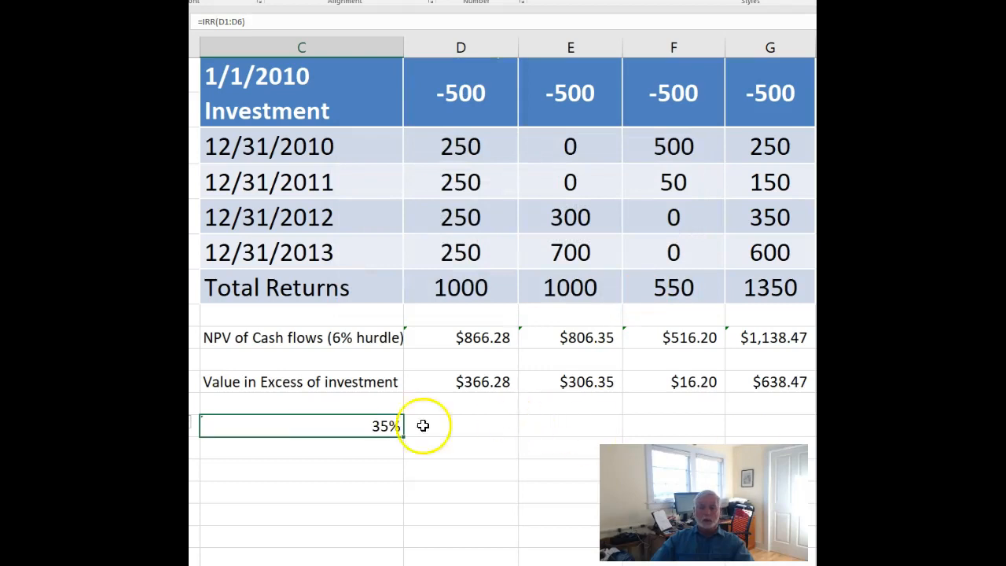
Try copying the IRR formula from C13 into D13, and clear both cells.
{"action": "right_click", "coordinate": [389, 426]}
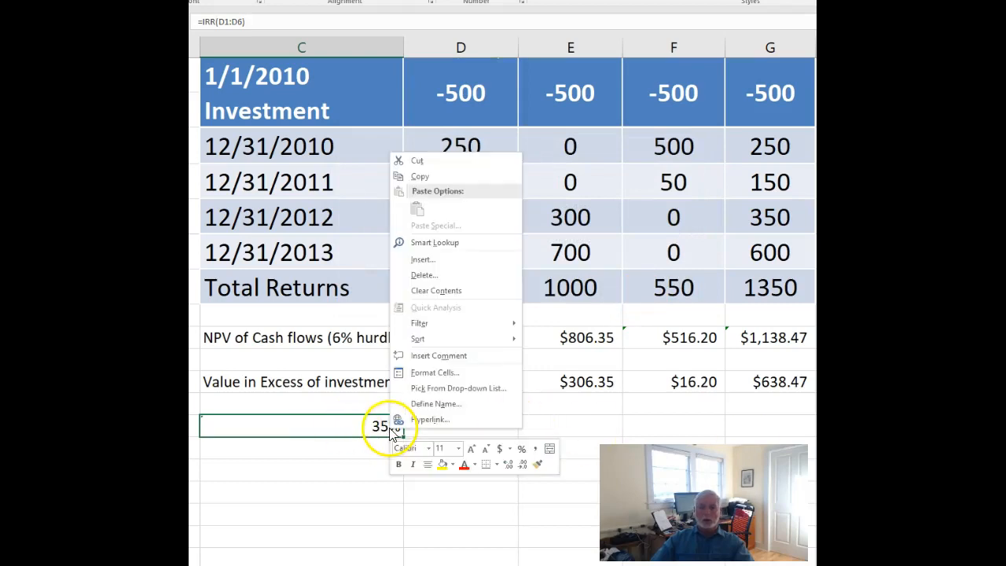
{"action": "left_click", "coordinate": [438, 175]}
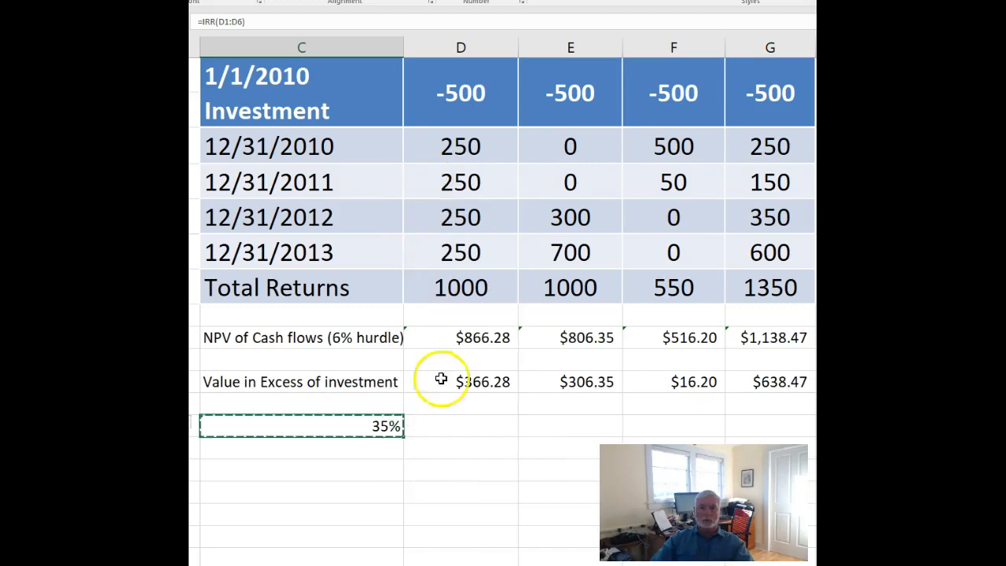
{"action": "right_click", "coordinate": [461, 427]}
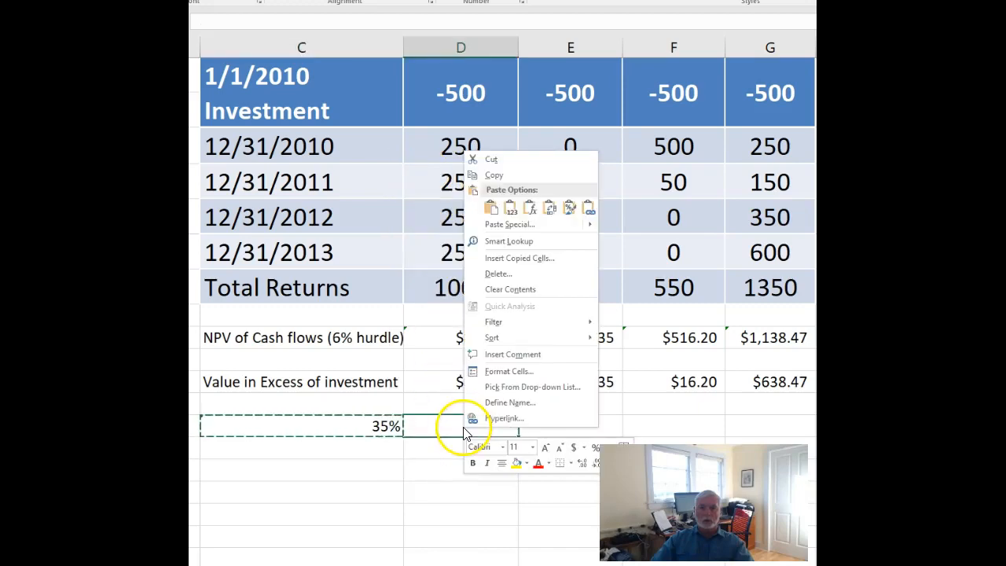
{"action": "left_click", "coordinate": [490, 206]}
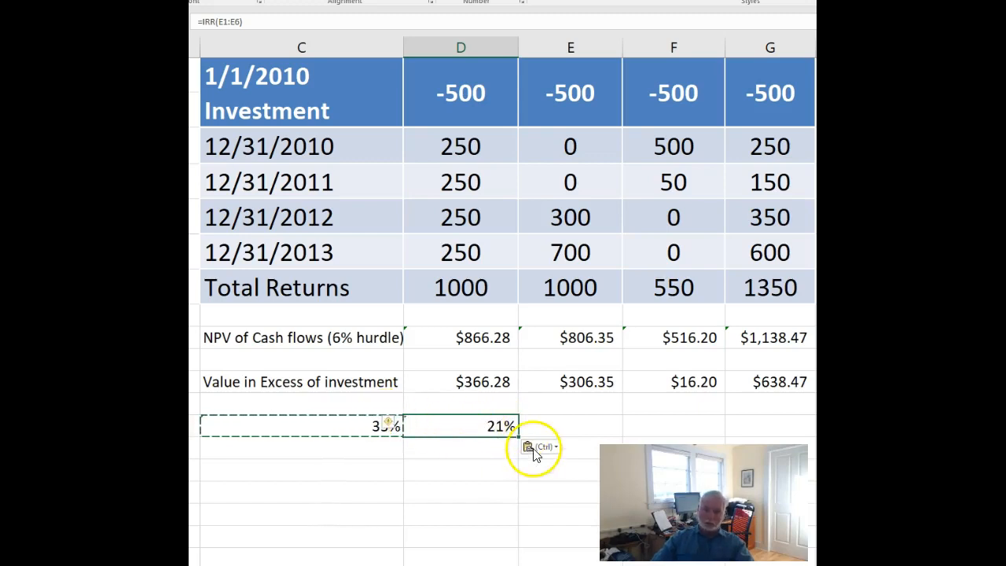
{"action": "key", "text": "Delete"}
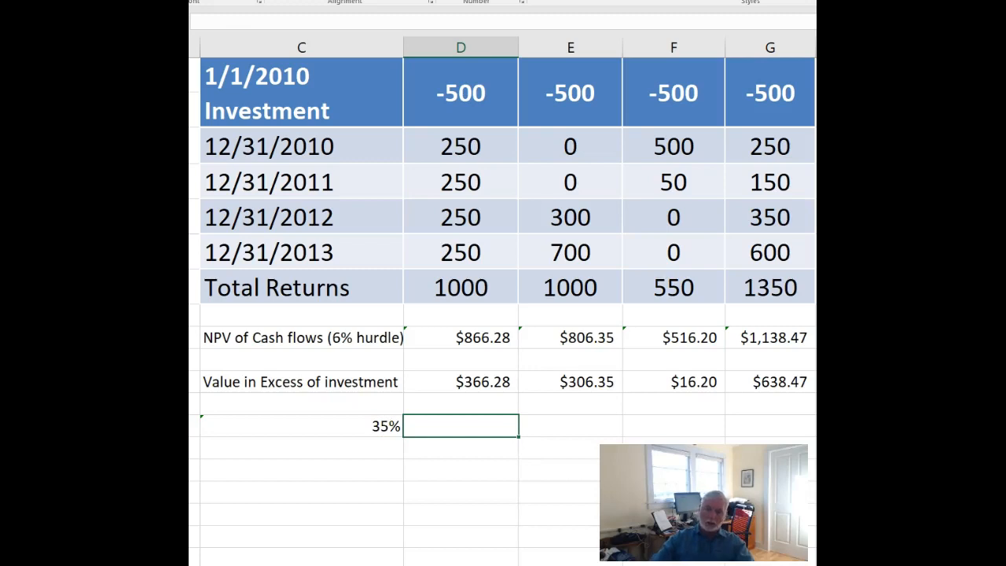
{"action": "left_click", "coordinate": [374, 433]}
{"action": "key", "text": "Delete"}
Calculate the internal rate of return in D13 with =IRR(D1:D6), and fill the formula across to column G.
{"action": "left_click", "coordinate": [503, 427]}
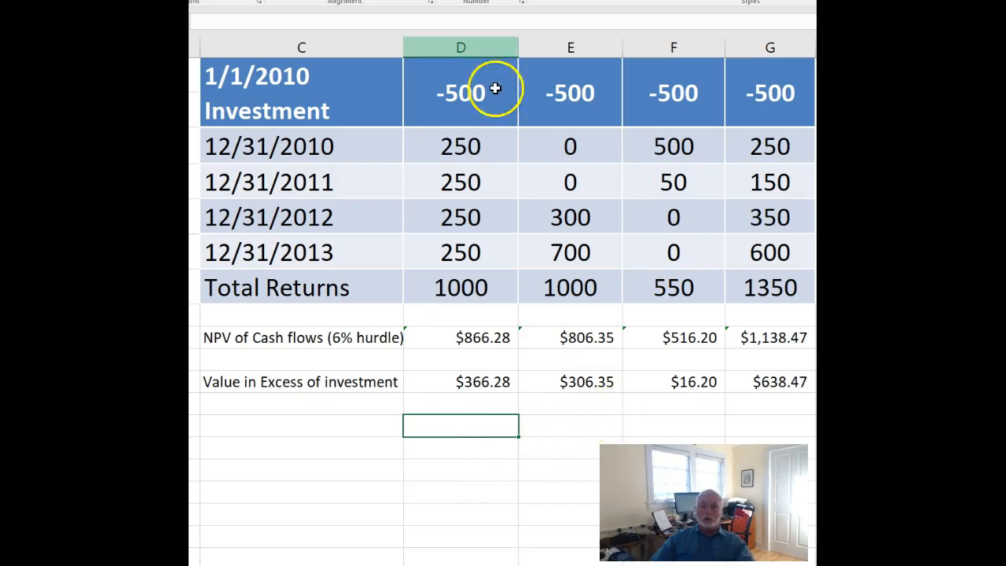
{"action": "left_click", "coordinate": [181, 22]}
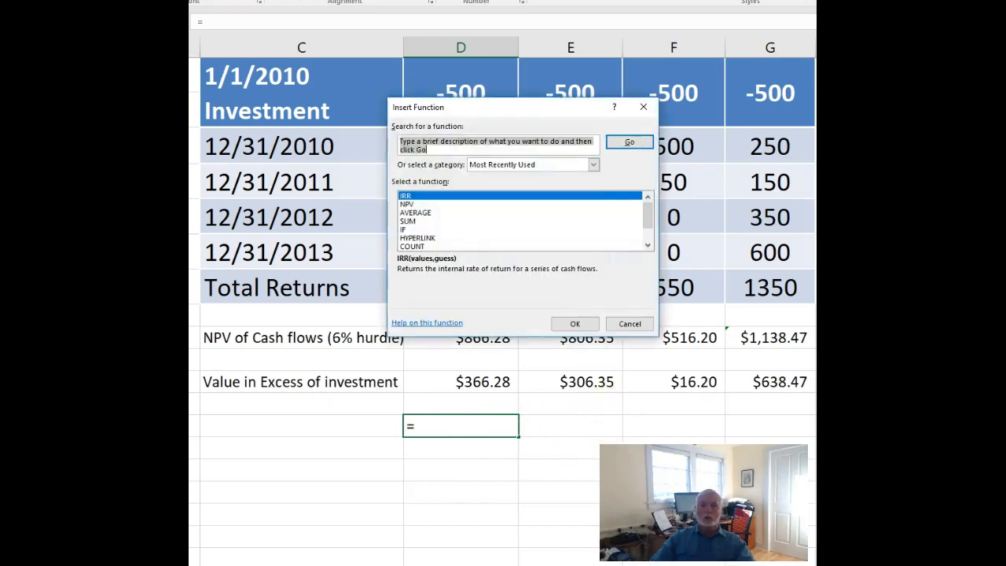
{"action": "double_click", "coordinate": [428, 197]}
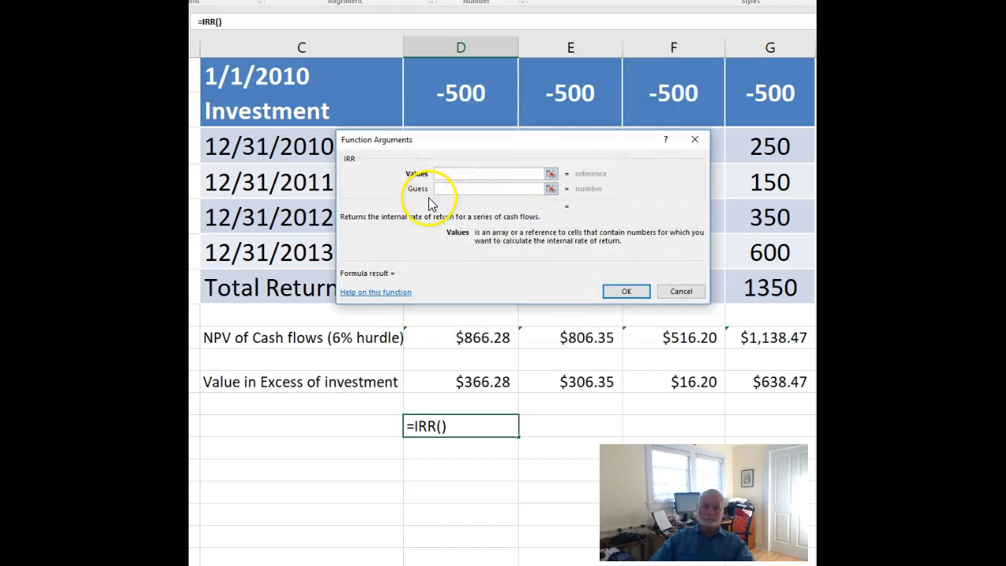
{"action": "left_click_drag", "start_coordinate": [601, 142], "coordinate": [848, 326]}
{"action": "left_click_drag", "start_coordinate": [424, 110], "coordinate": [465, 237]}
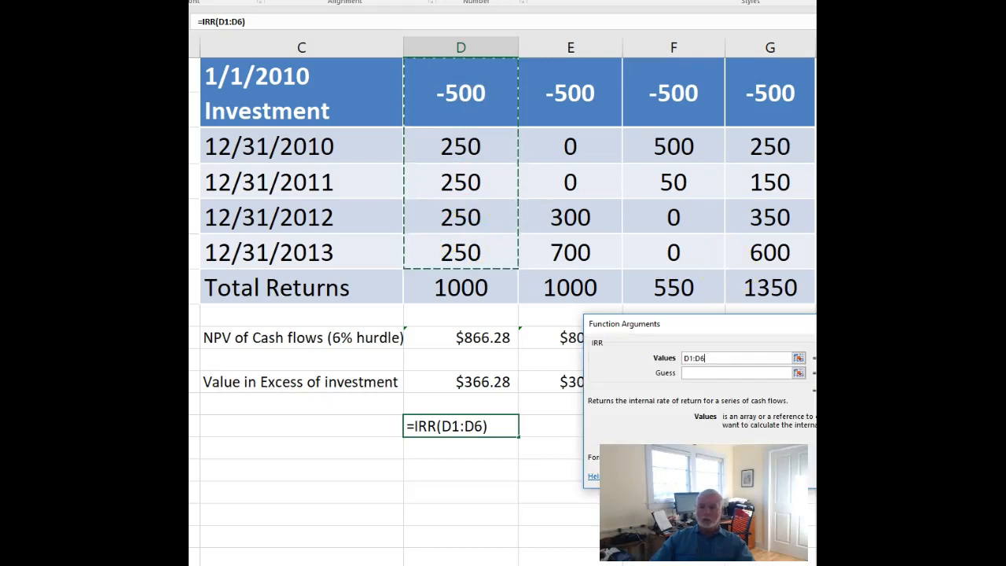
{"action": "left_click_drag", "start_coordinate": [716, 336], "coordinate": [568, 316]}
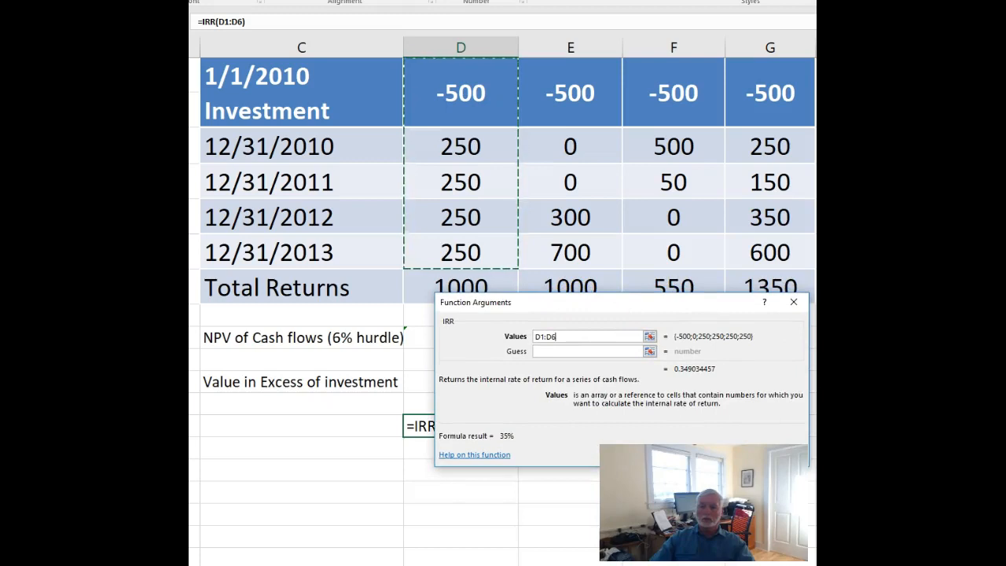
{"action": "left_click_drag", "start_coordinate": [696, 303], "coordinate": [681, 225]}
{"action": "left_click", "coordinate": [713, 376]}
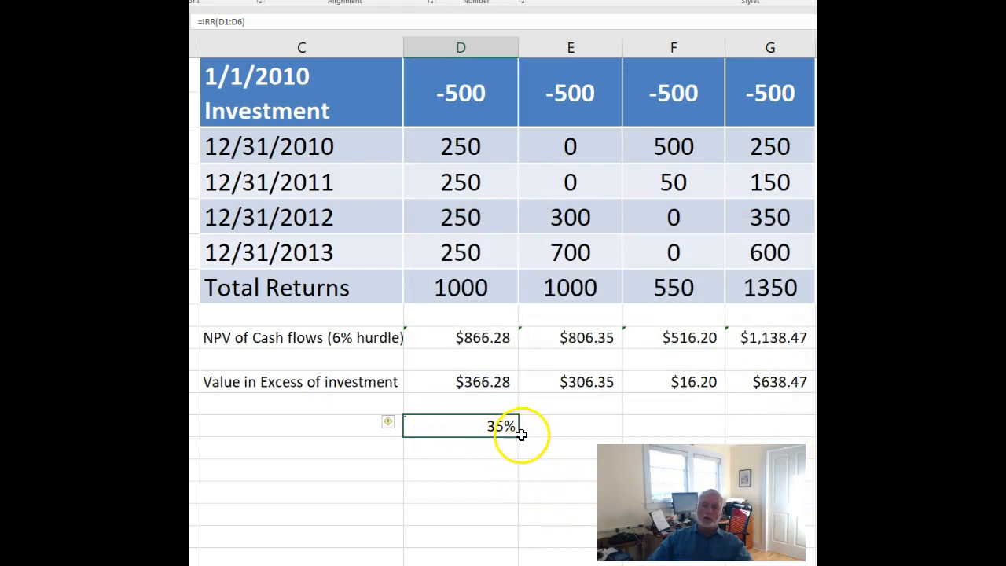
{"action": "left_click_drag", "start_coordinate": [518, 436], "coordinate": [778, 427]}
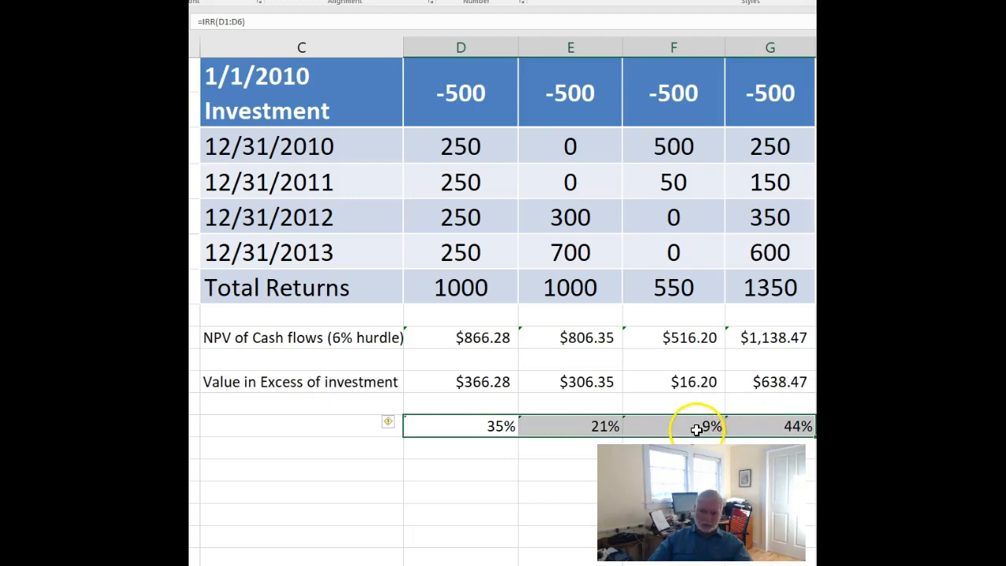
Enter the label "IRR" in cell C13.
{"action": "left_click", "coordinate": [265, 425]}
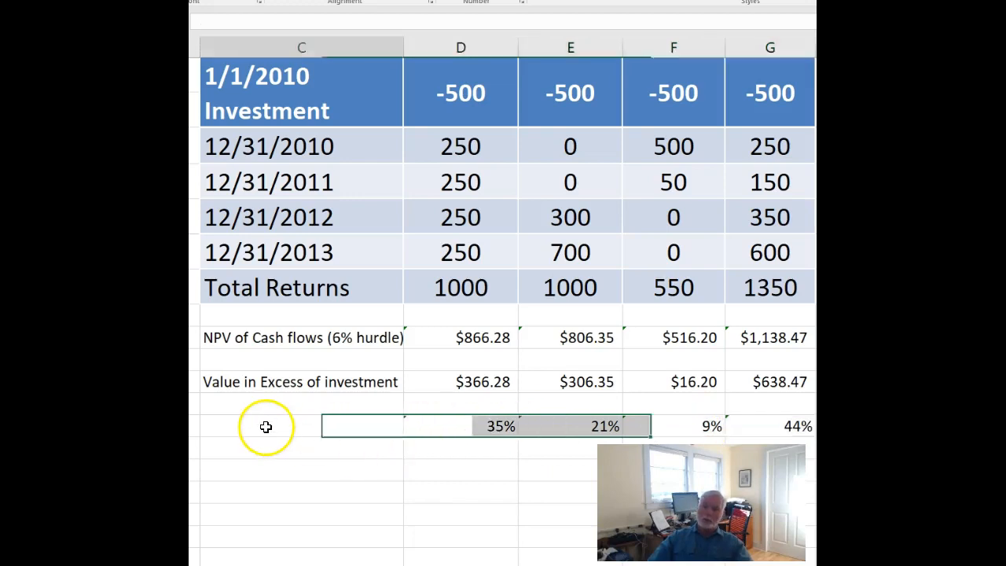
{"action": "type", "text": "IRR"}
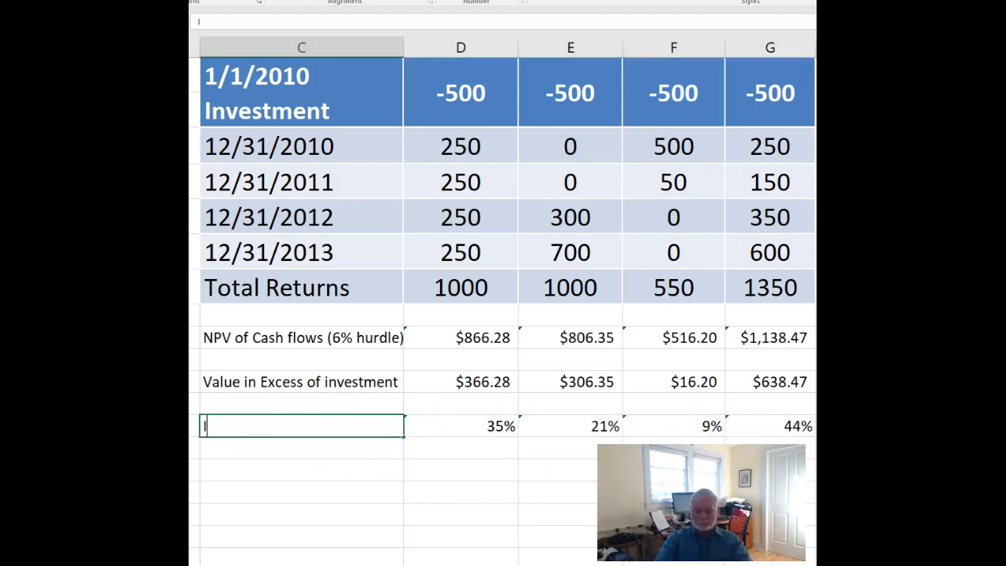
{"action": "left_click", "coordinate": [443, 508]}
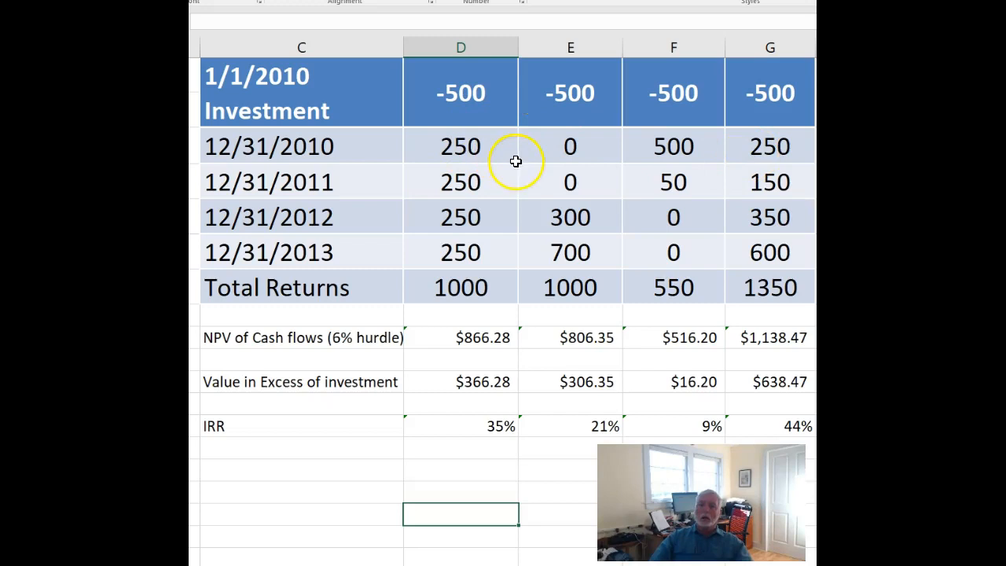
Copy the 12/31/2012 return of 300 in column E into the 12/31/2010 cell of the same column.
{"action": "left_click", "coordinate": [582, 219]}
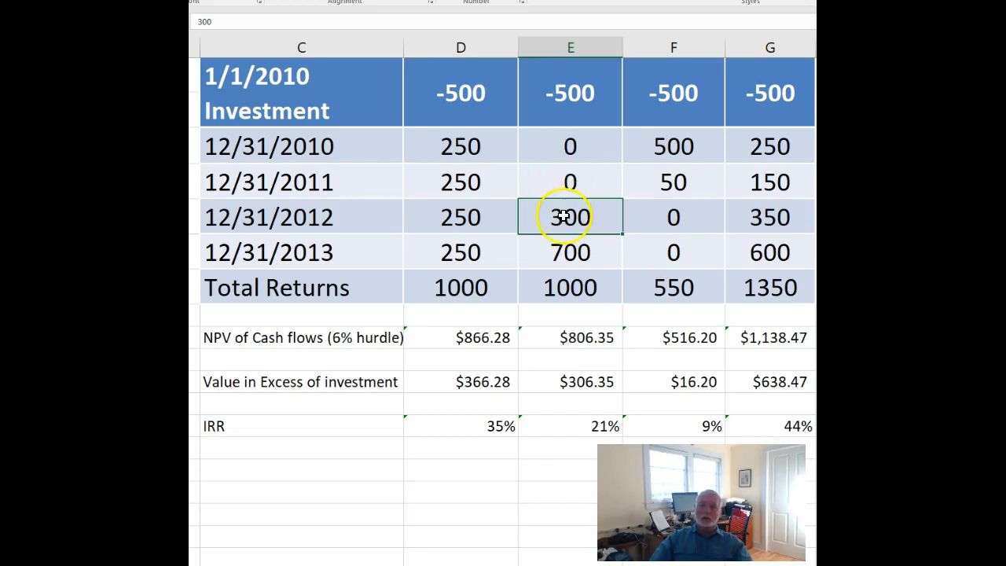
{"action": "right_click", "coordinate": [564, 216]}
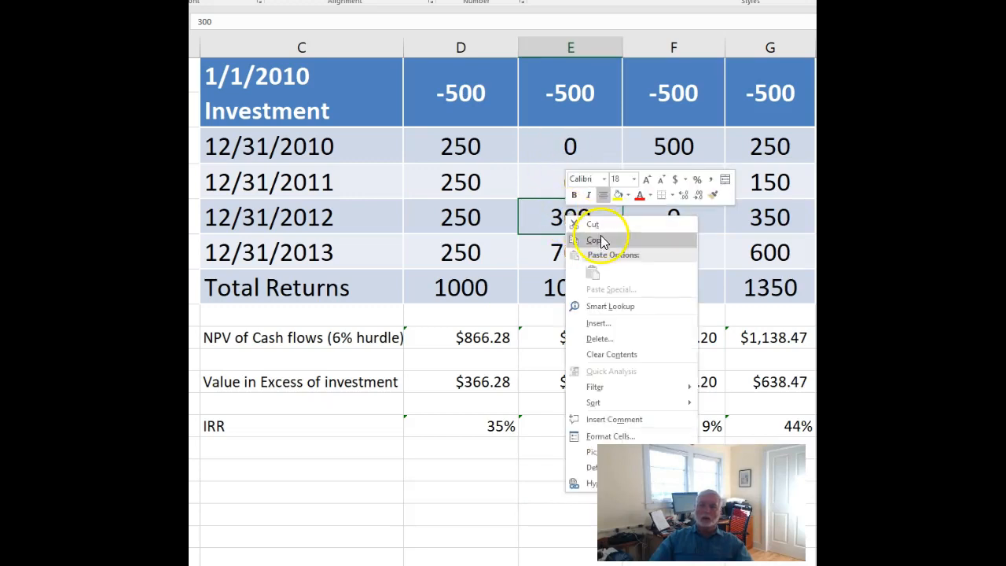
{"action": "left_click", "coordinate": [599, 238]}
{"action": "left_click", "coordinate": [576, 148]}
{"action": "right_click", "coordinate": [580, 148]}
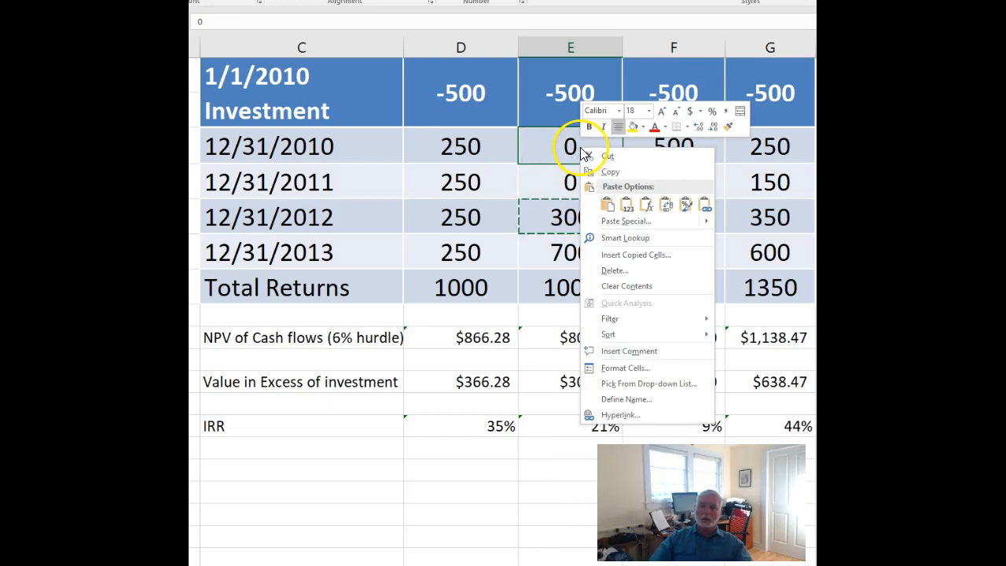
{"action": "left_click", "coordinate": [615, 209]}
Replace the 12/31/2012 return in column E with 0.
{"action": "left_click", "coordinate": [575, 214]}
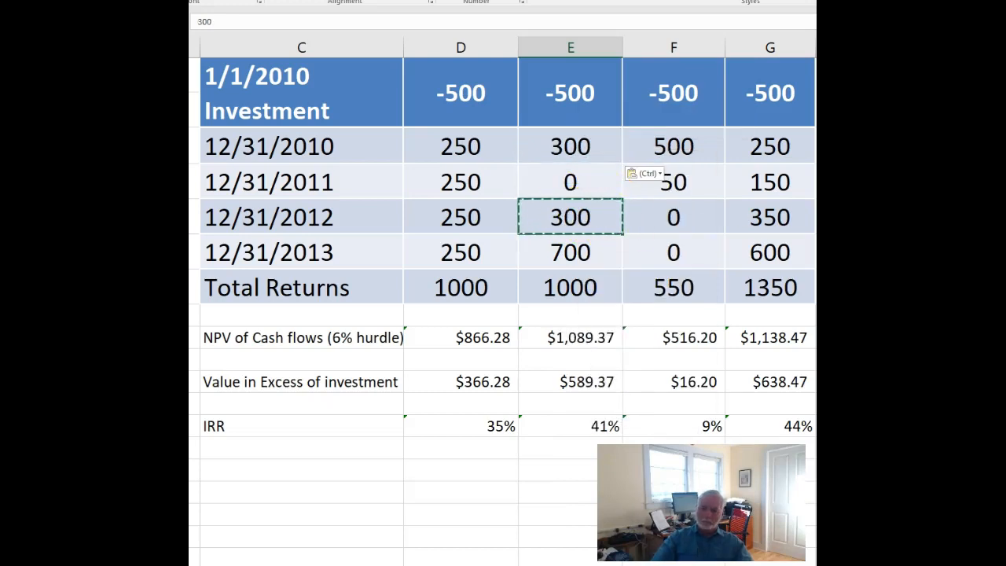
{"action": "key", "text": "Delete"}
{"action": "key", "text": "F2"}
{"action": "type", "text": "0"}
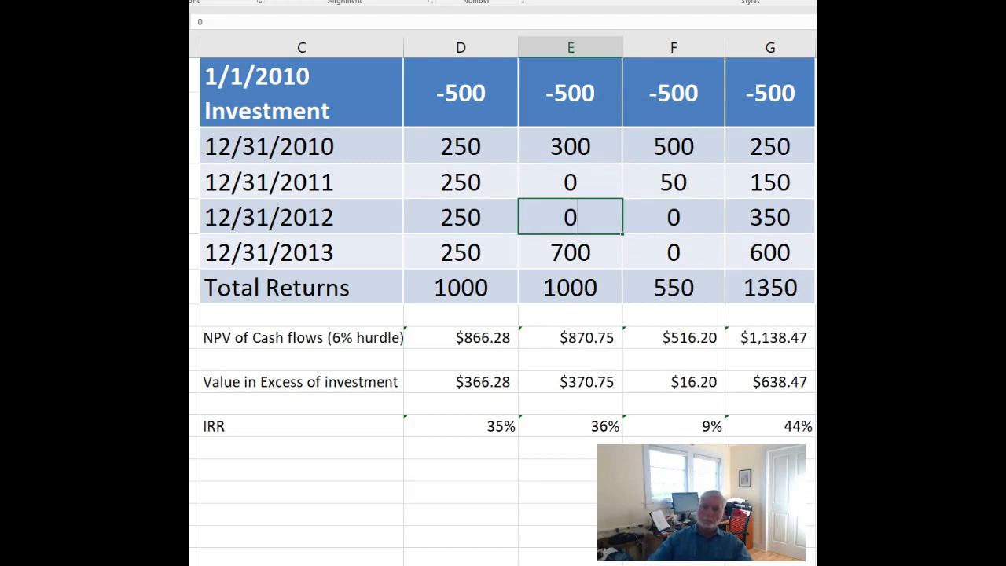
{"action": "left_click", "coordinate": [552, 444]}
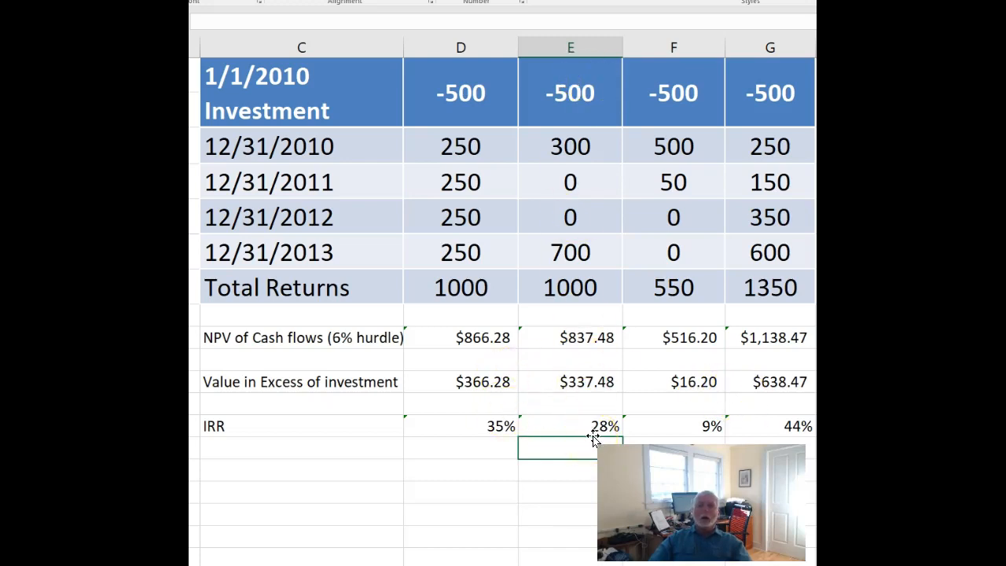
Change the initial investment in column G to -700.
{"action": "left_click", "coordinate": [748, 93]}
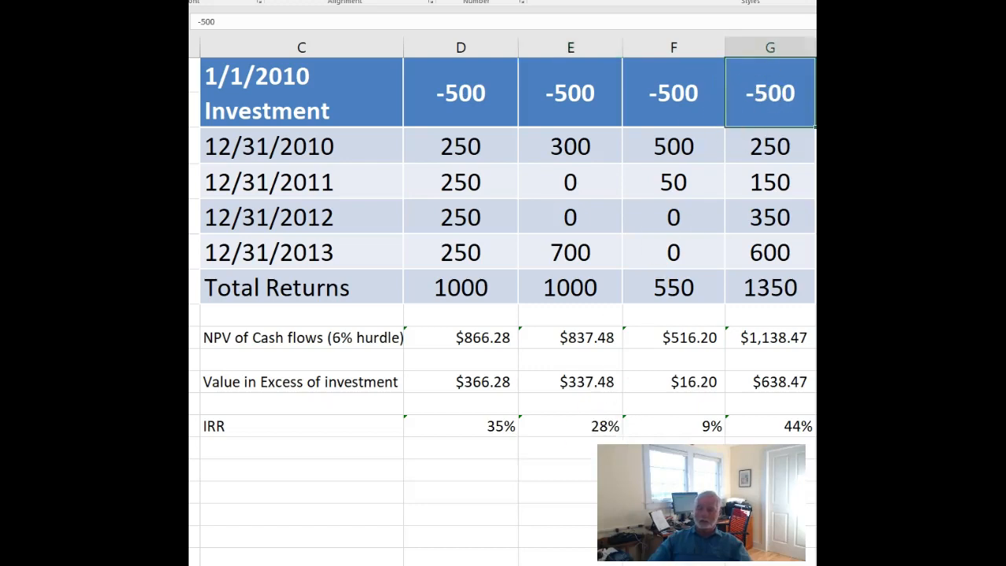
{"action": "type", "text": "-700"}
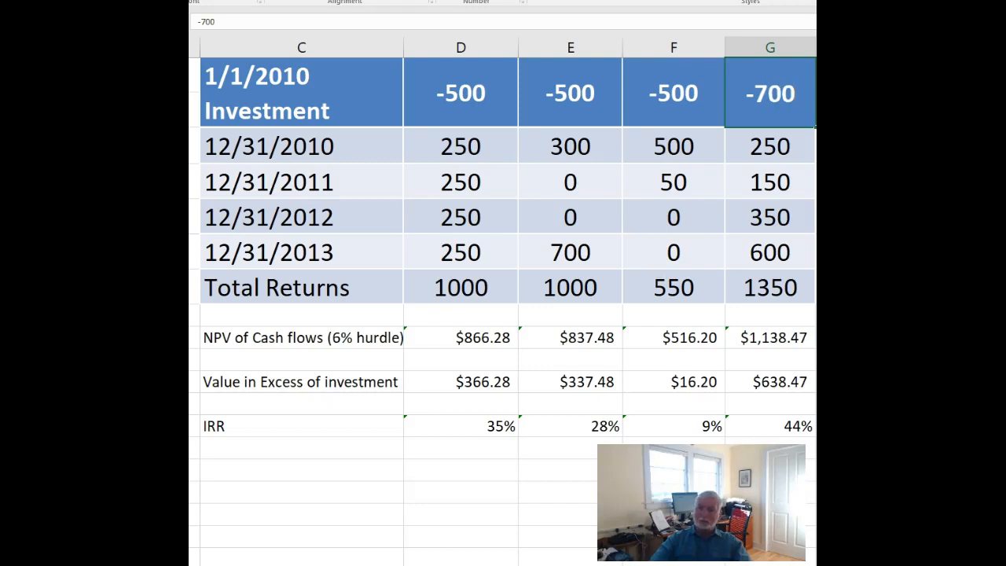
{"action": "key", "text": "Return"}
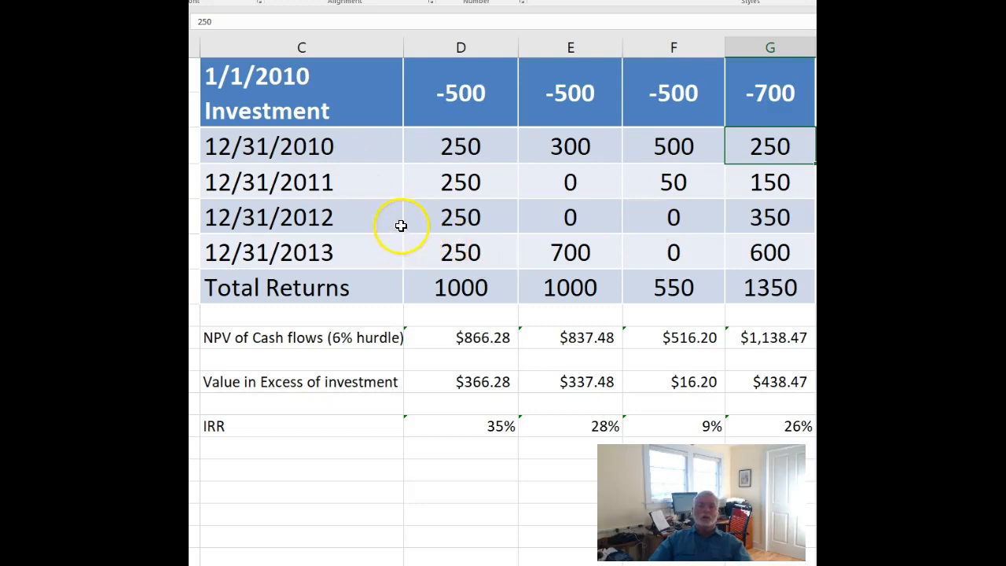
{"action": "left_click", "coordinate": [841, 365]}
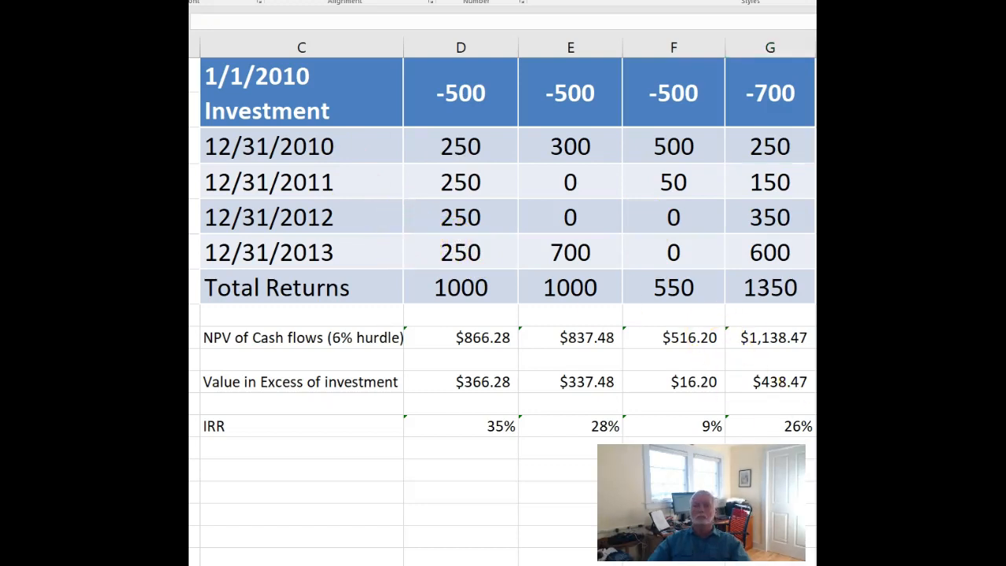